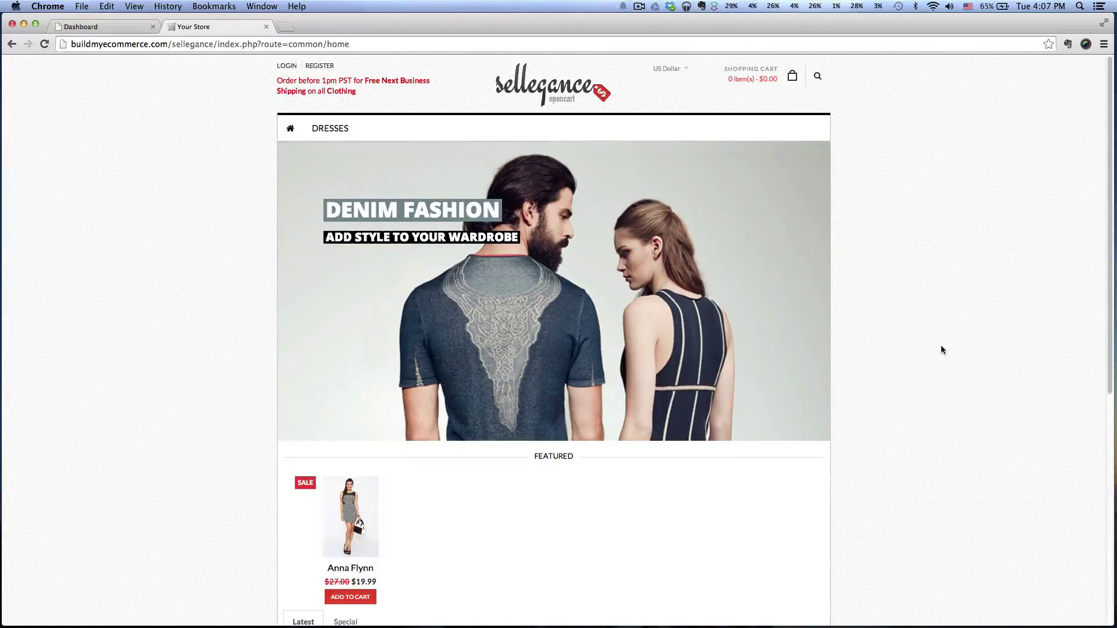
Open the Anna Flynn sale dress page ($19.99, product_id=50) from the storefront's featured products
scroll(933, 346, "down", 2)
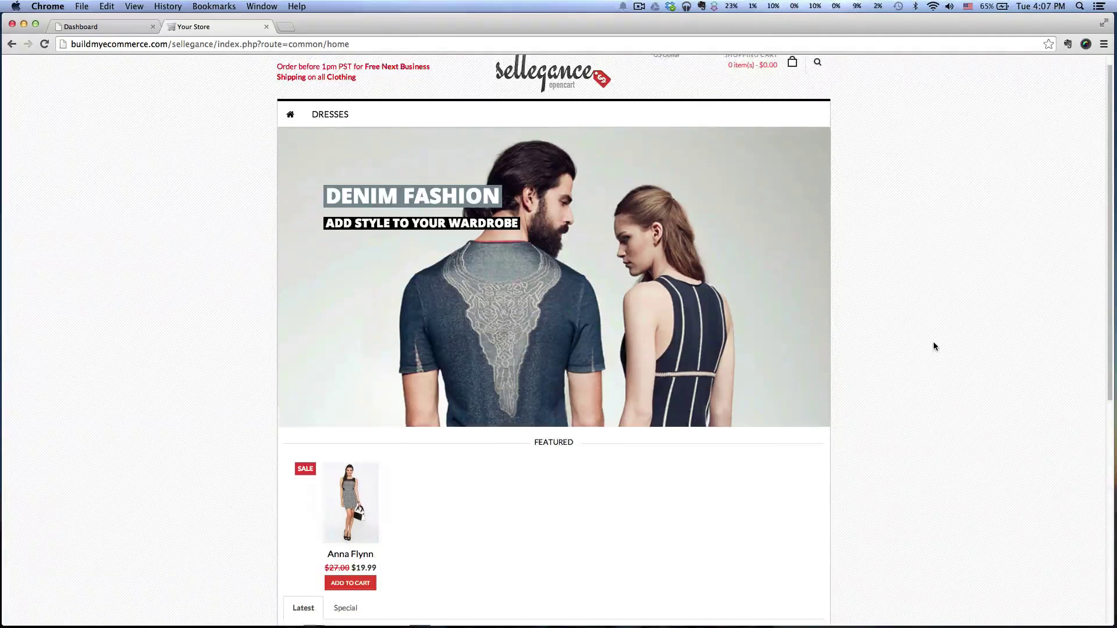
left_click(356, 477)
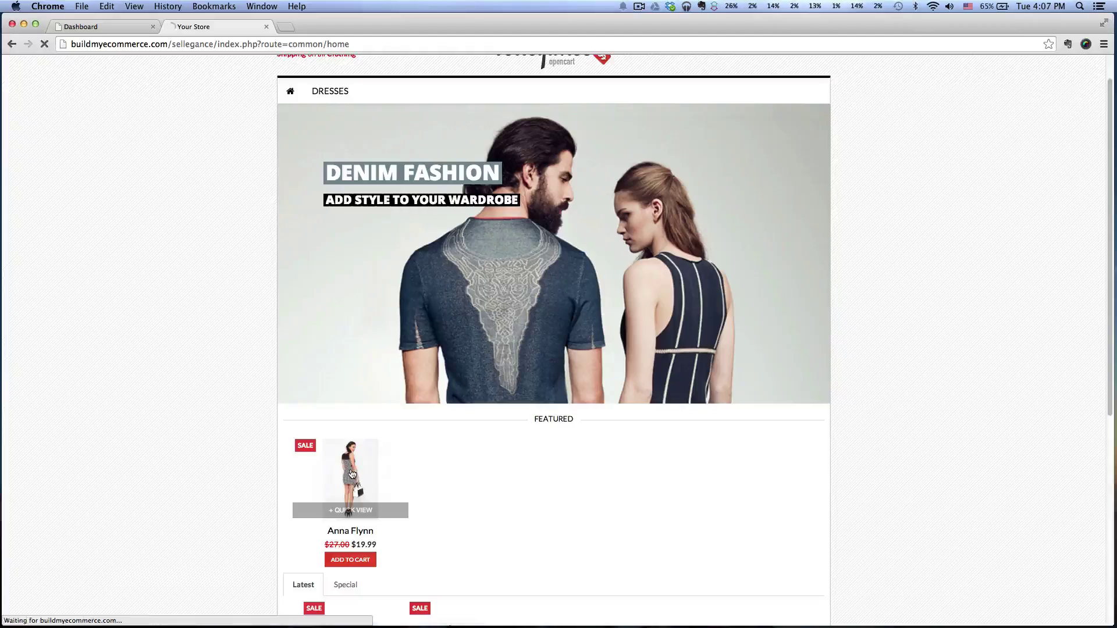
left_click(298, 43)
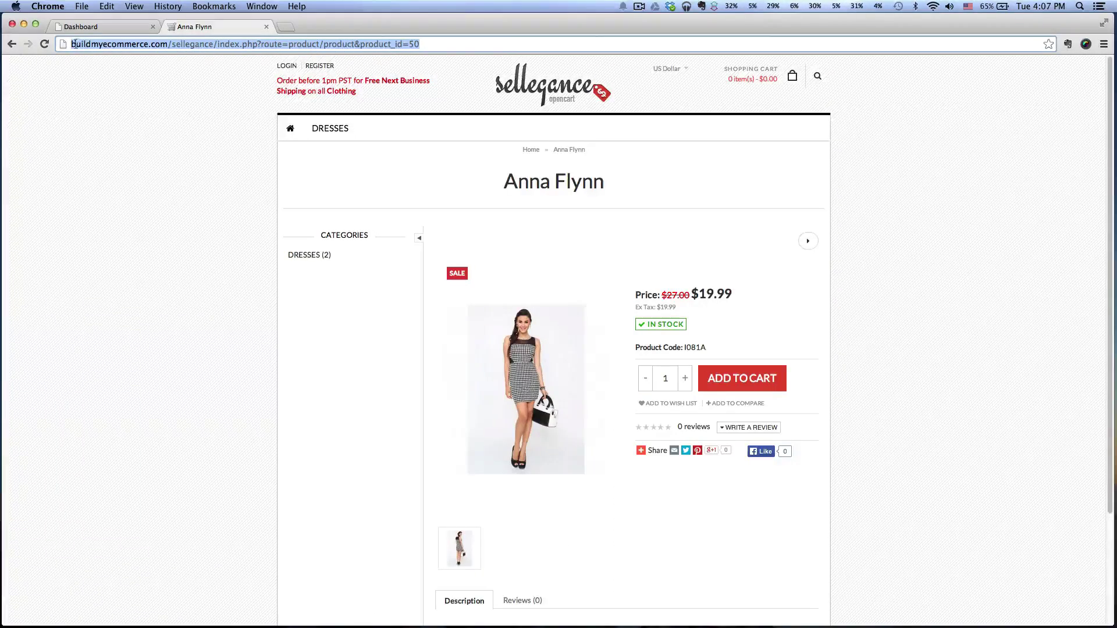
left_click(438, 45)
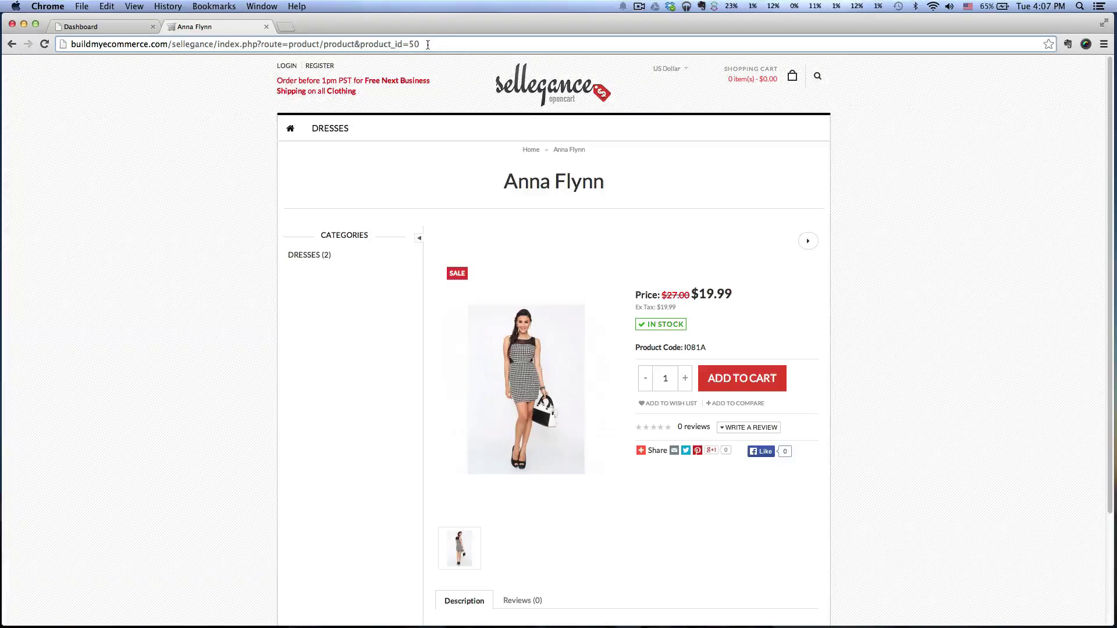
left_click_drag(428, 45, 213, 45)
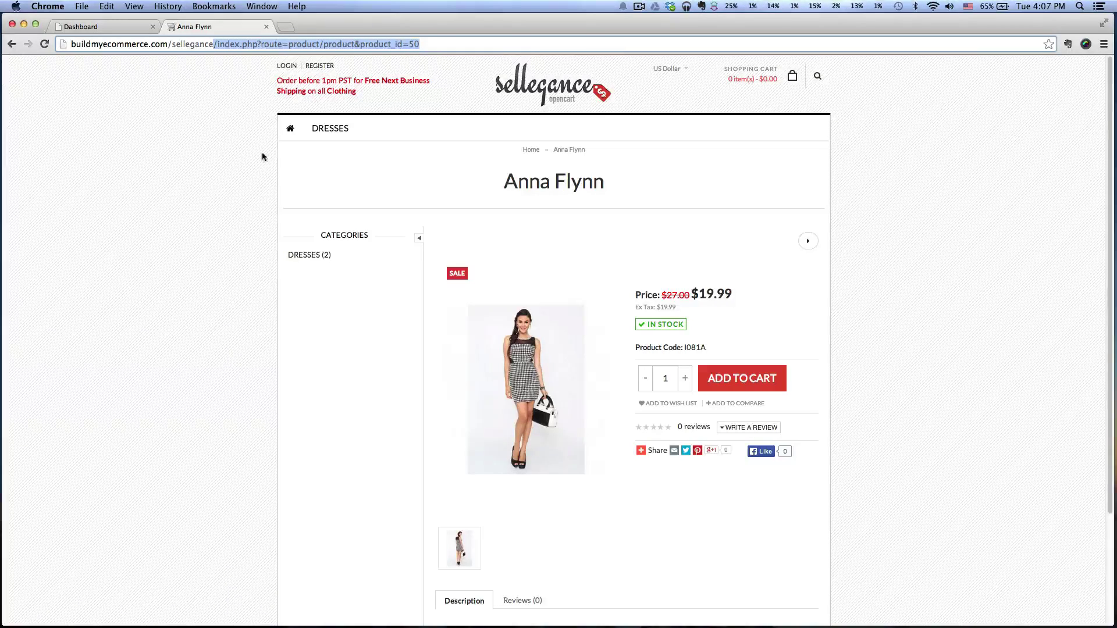
left_click_drag(503, 181, 605, 182)
scroll(618, 245, "down", 1)
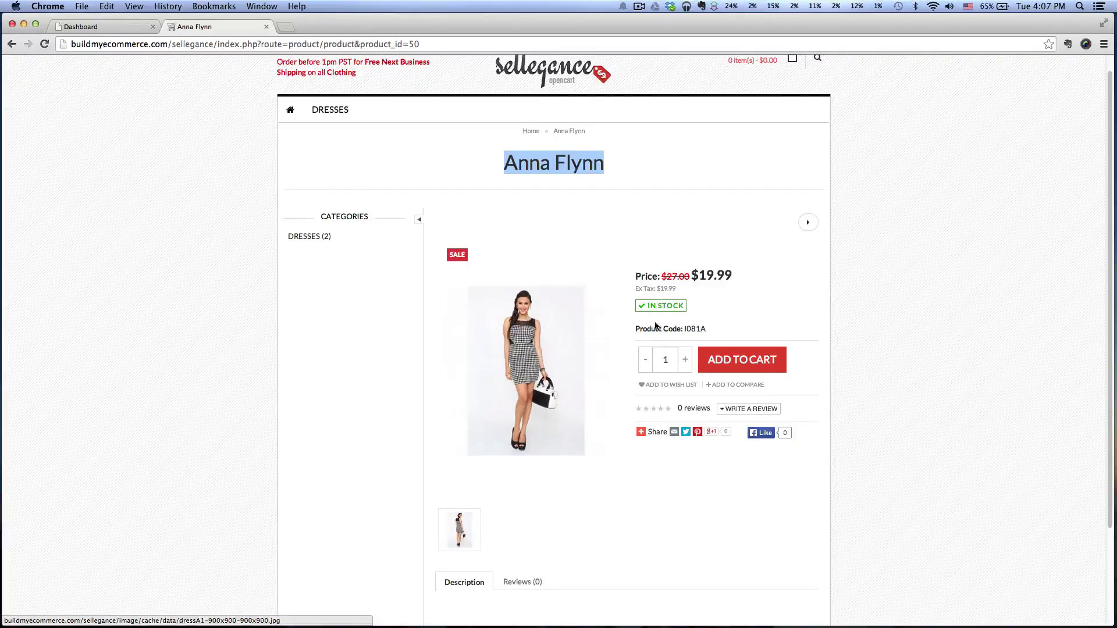
left_click_drag(684, 326, 725, 317)
scroll(724, 317, "up", 1)
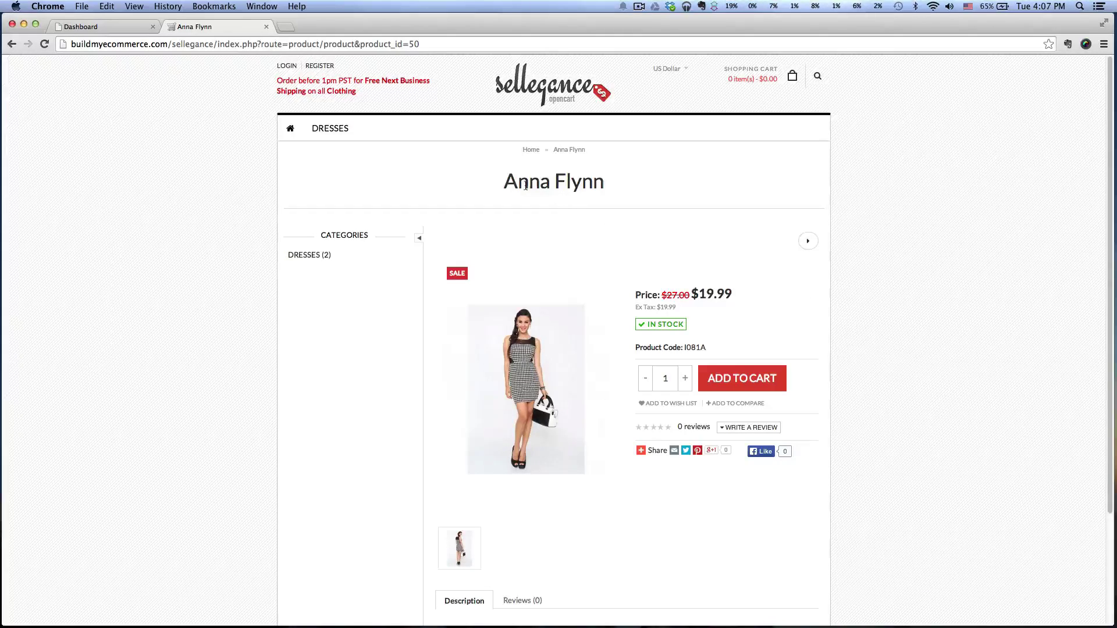
left_click_drag(517, 185, 613, 185)
left_click(605, 185)
left_click(439, 44)
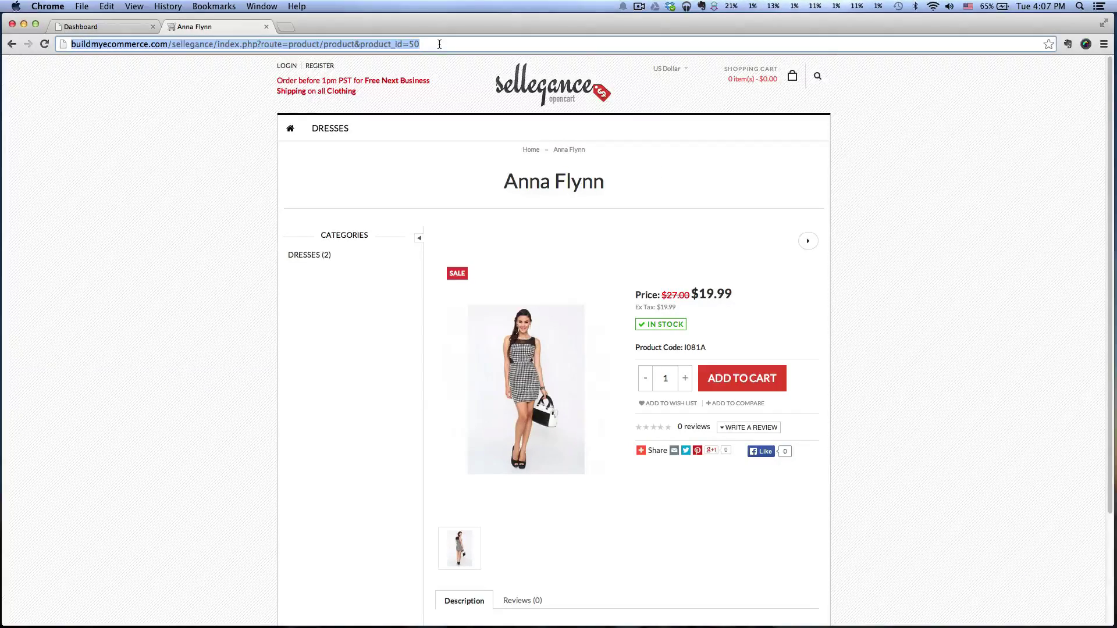
left_click(201, 89)
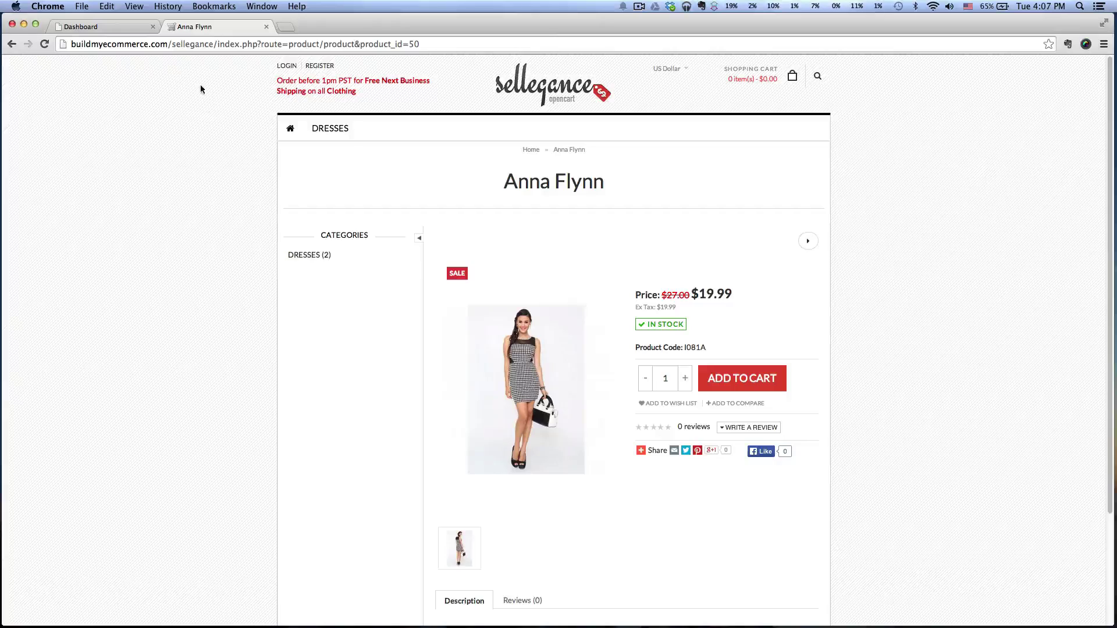
Set Use SEO URL's to Yes on the default store's Server settings and note the htaccess.txt rename note
left_click(104, 24)
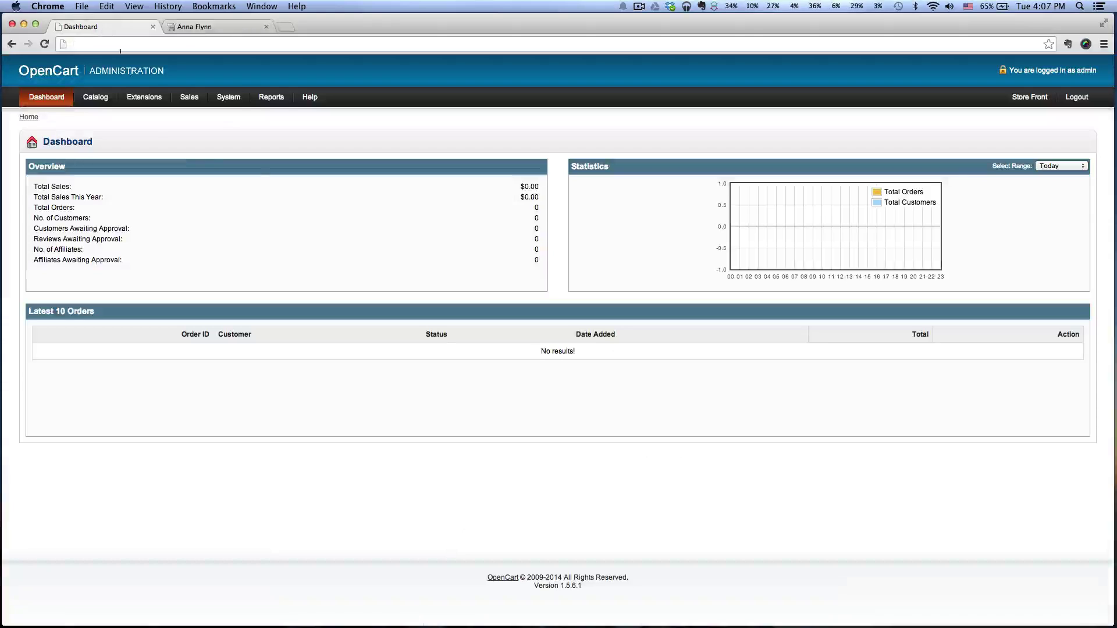
left_click(231, 116)
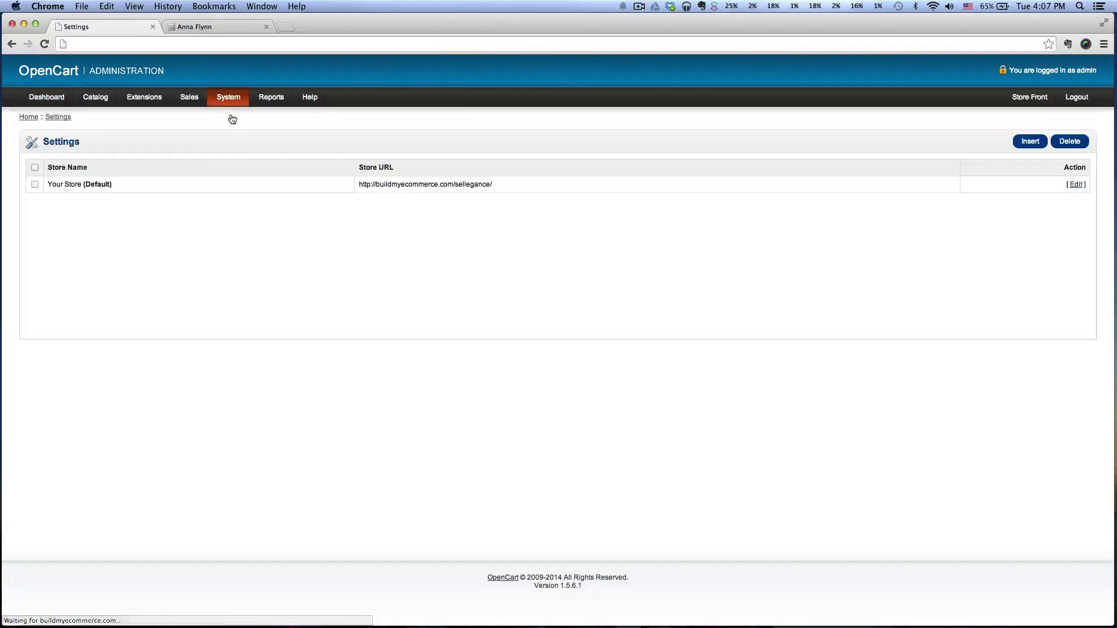
left_click(1076, 185)
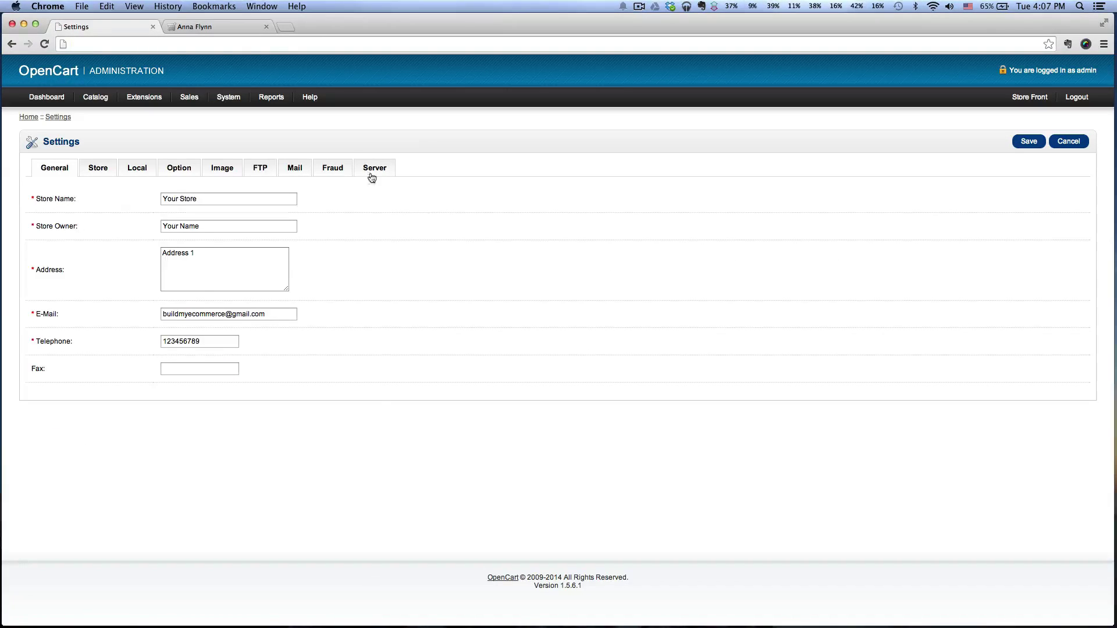
left_click(375, 169)
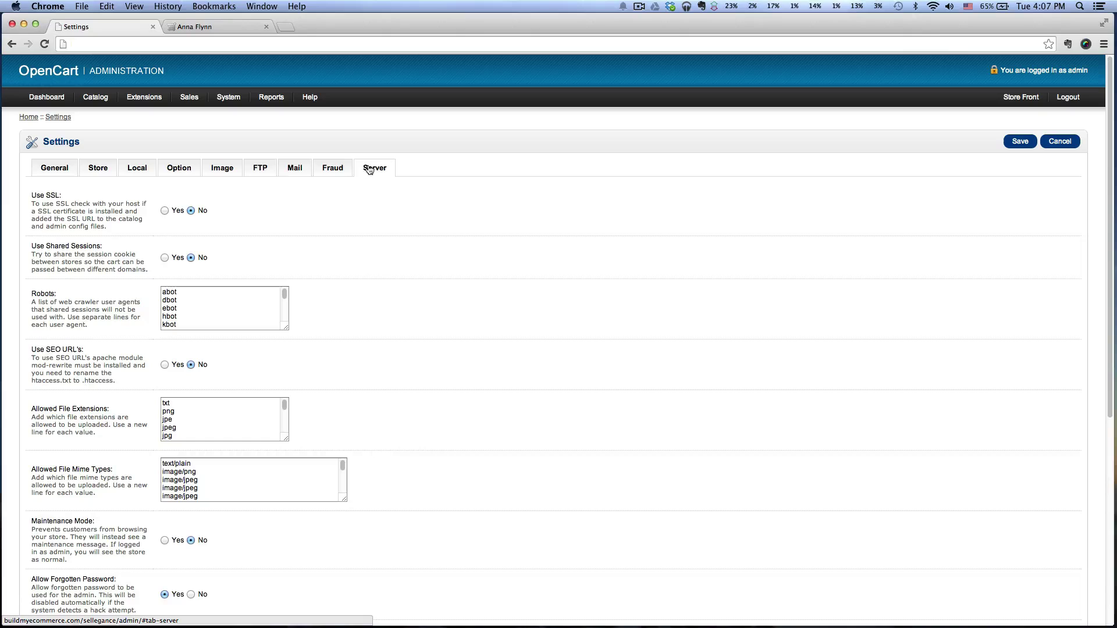
scroll(399, 278, "down", 2)
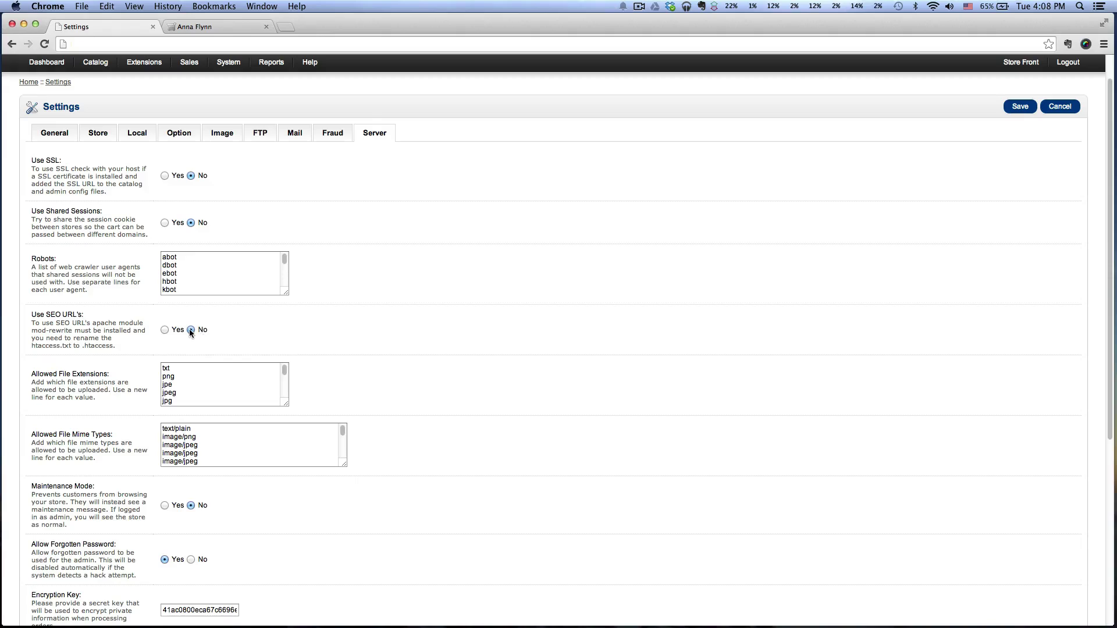
scroll(189, 330, "up", 1)
left_click(166, 343)
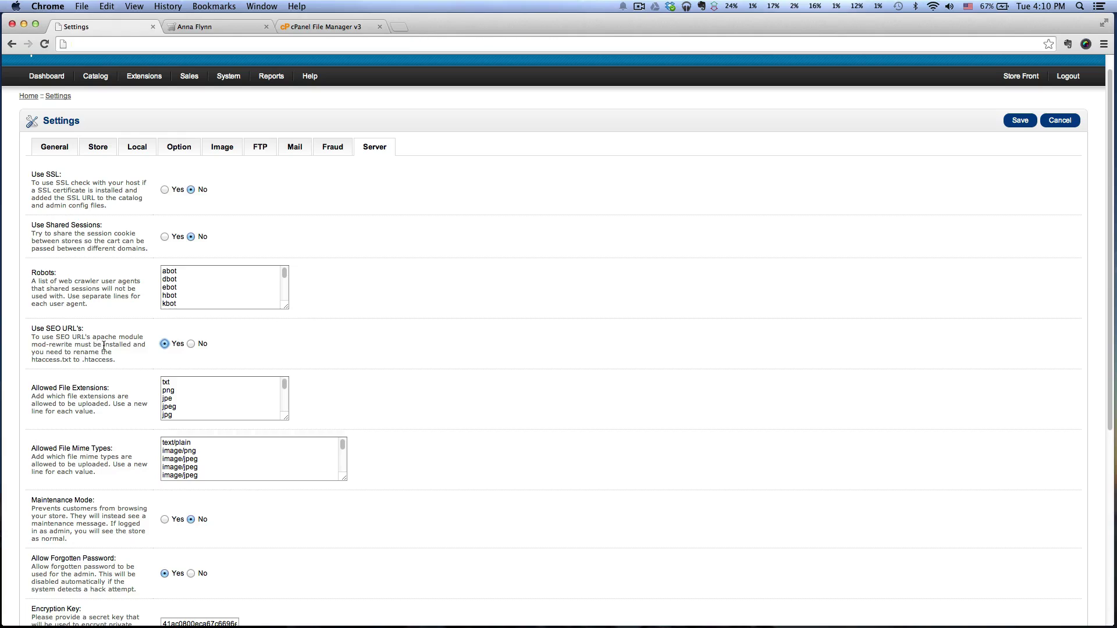
left_click_drag(104, 344, 117, 360)
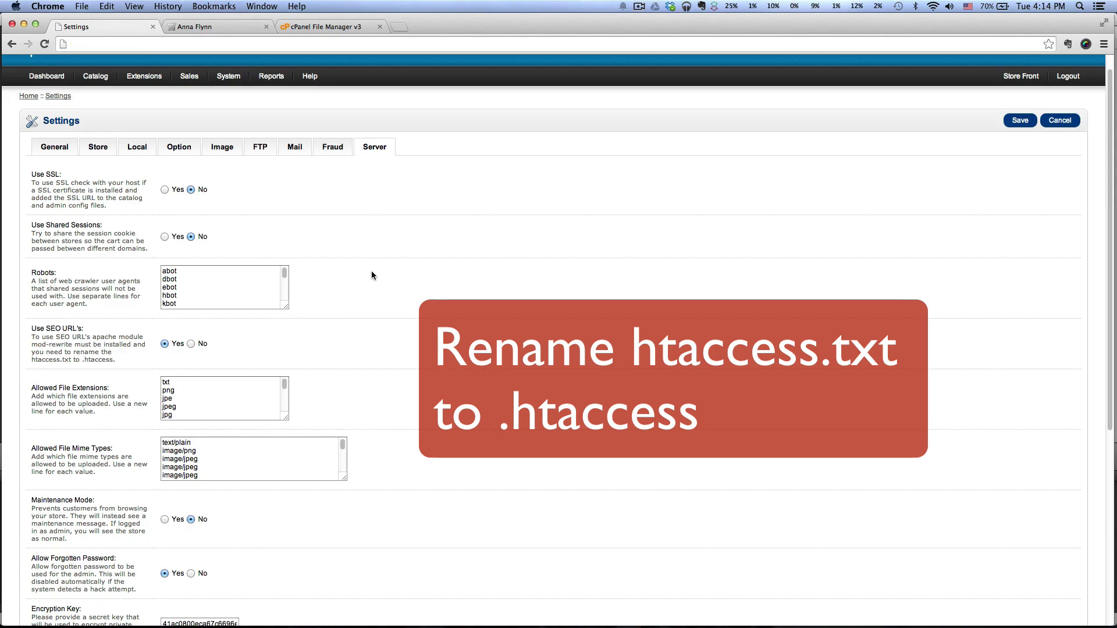
Rename htaccess.txt in public_html/sellegance to .htaccess
left_click(329, 29)
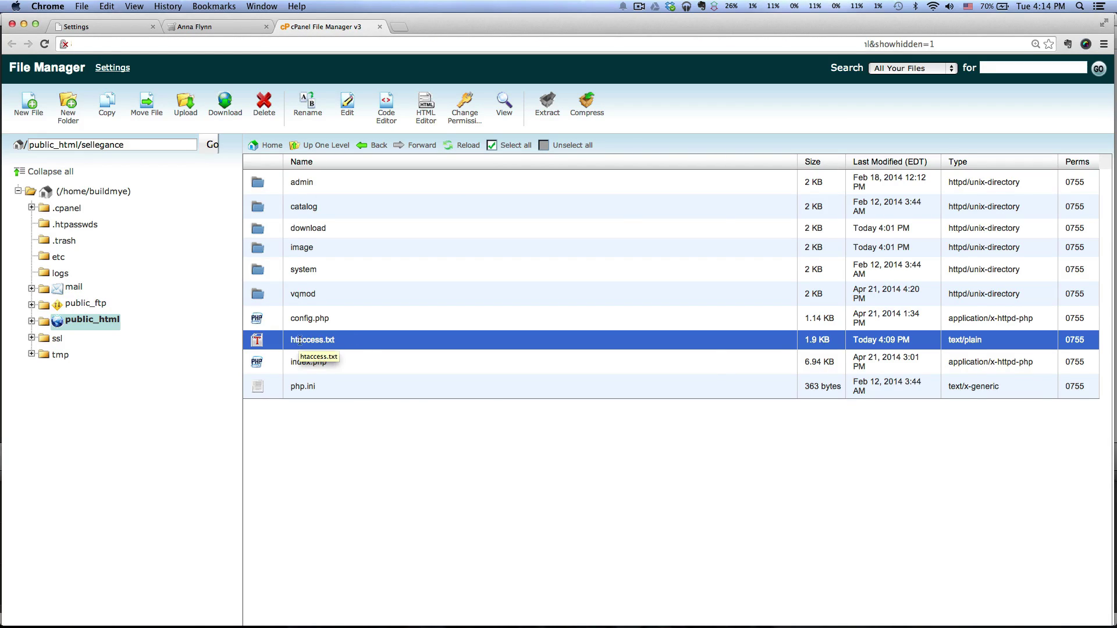
left_click(323, 339)
key("Right")
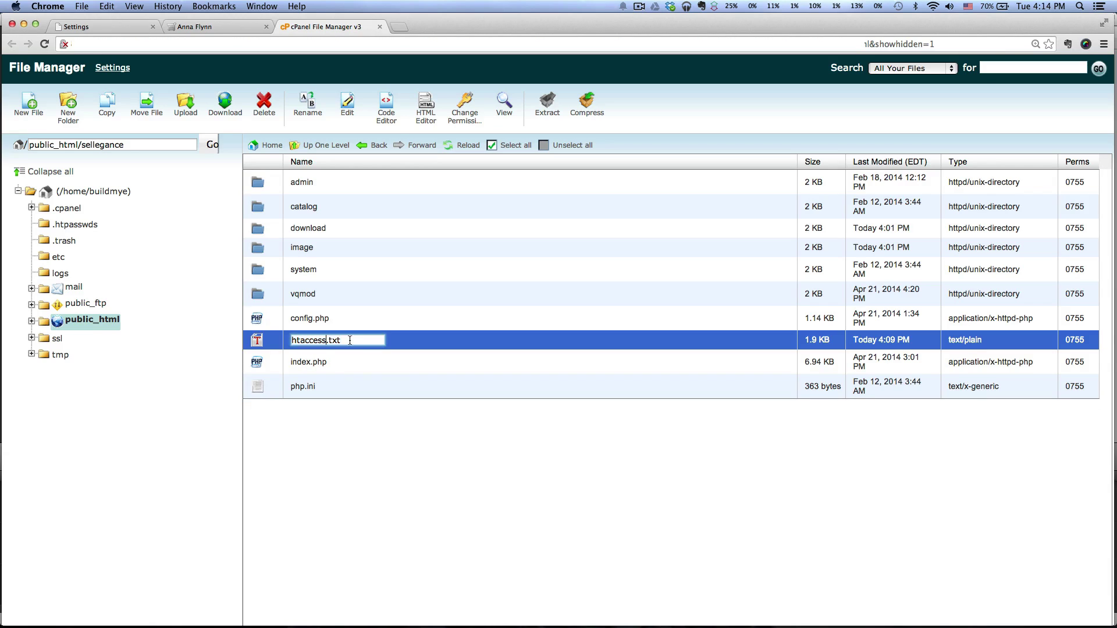
key("BackSpace")
key("BackSpace")
key("BackSpace")
key("Home")
type(".")
key("Return")
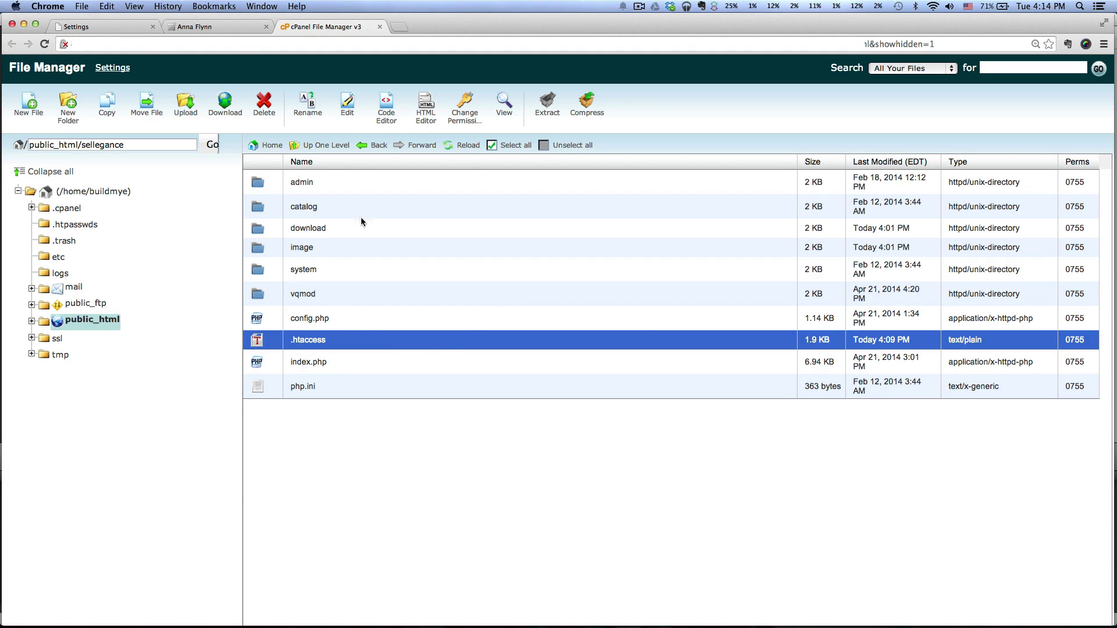
Note the sellegance subfolder in the storefront URL, then open .htaccess with Code Edit
left_click(198, 27)
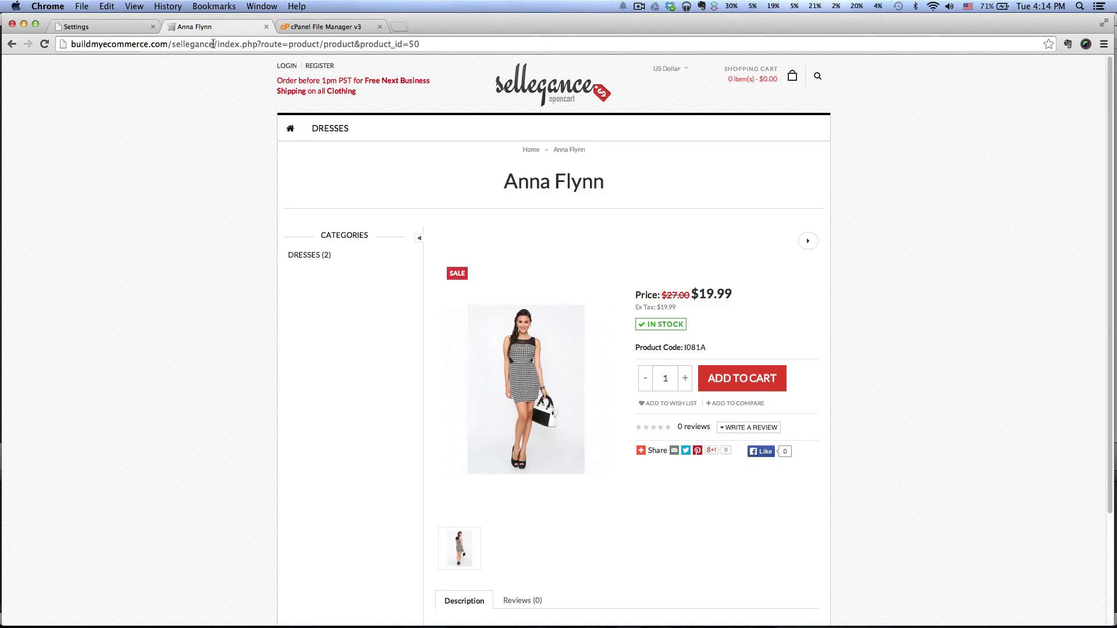
left_click_drag(214, 44, 174, 44)
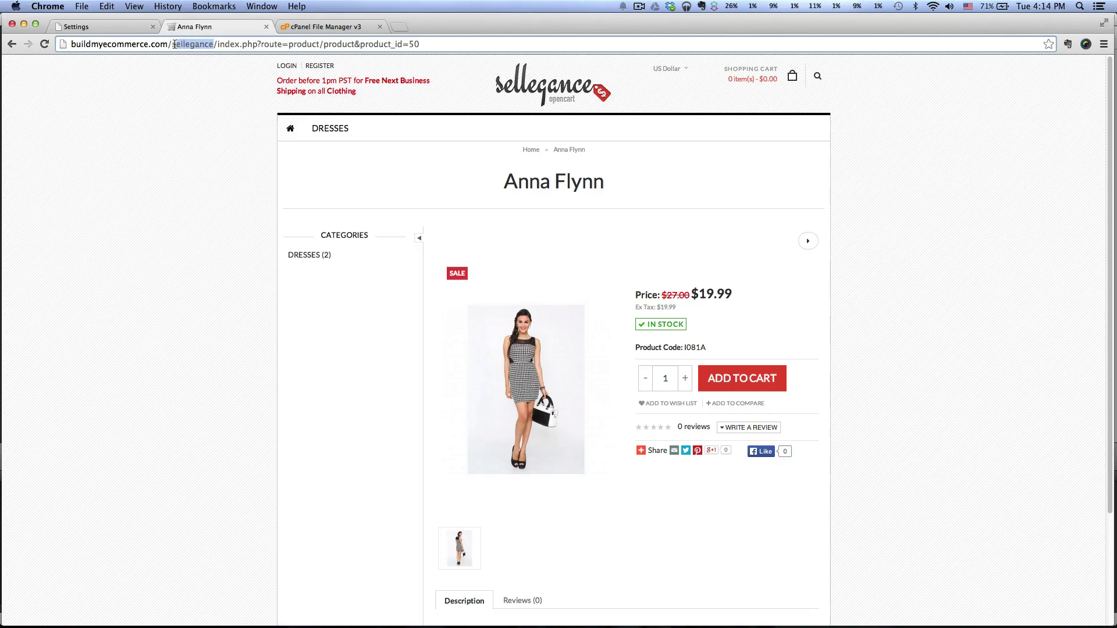
left_click(308, 27)
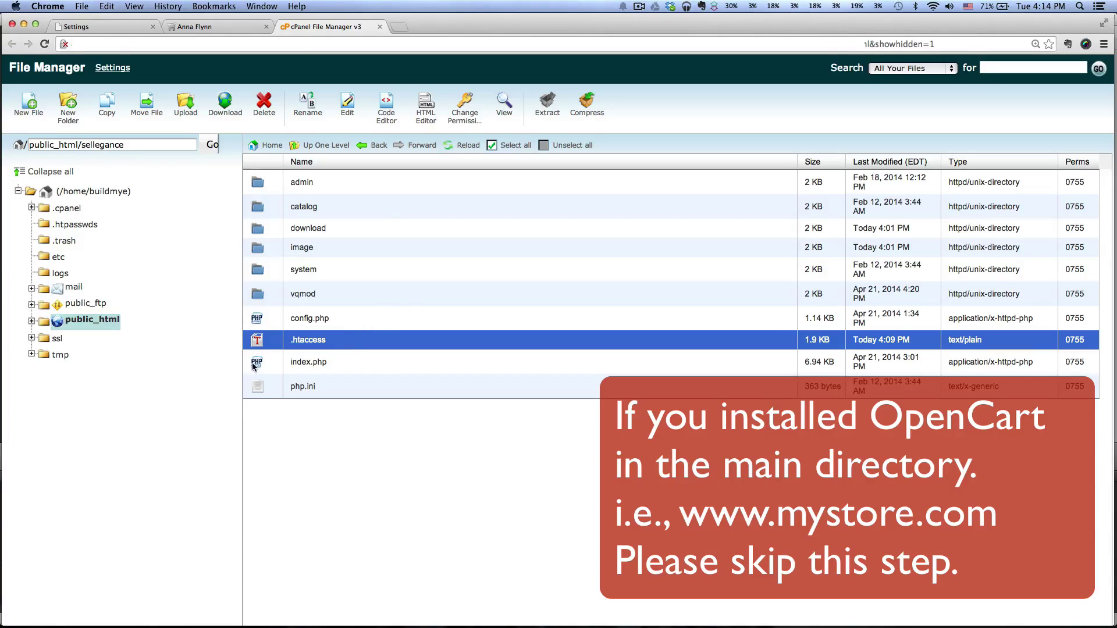
right_click(258, 339)
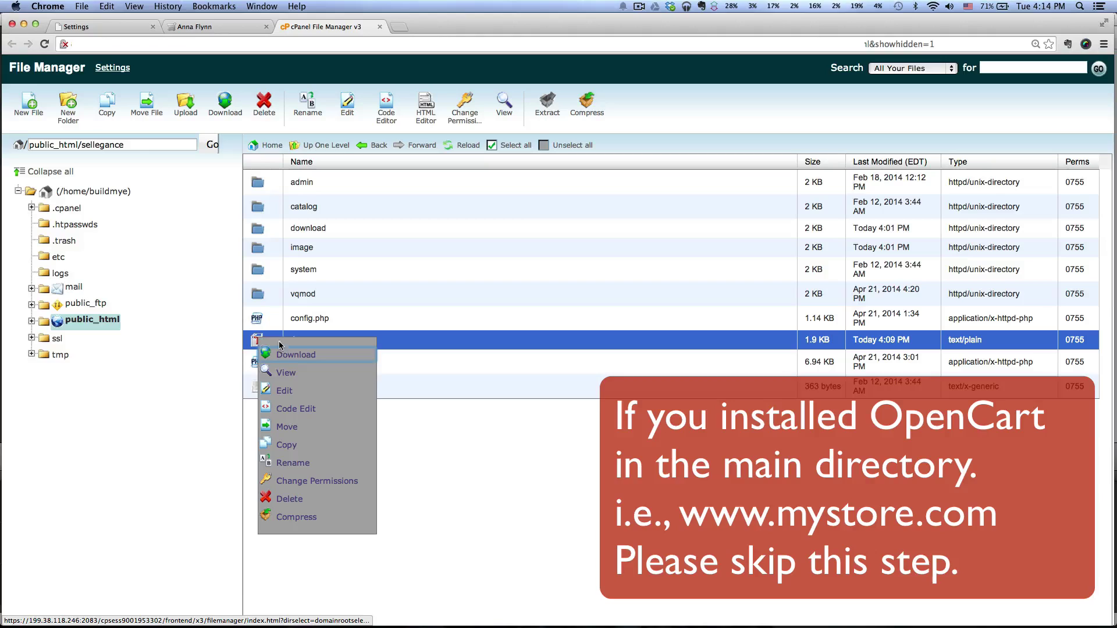
left_click(301, 410)
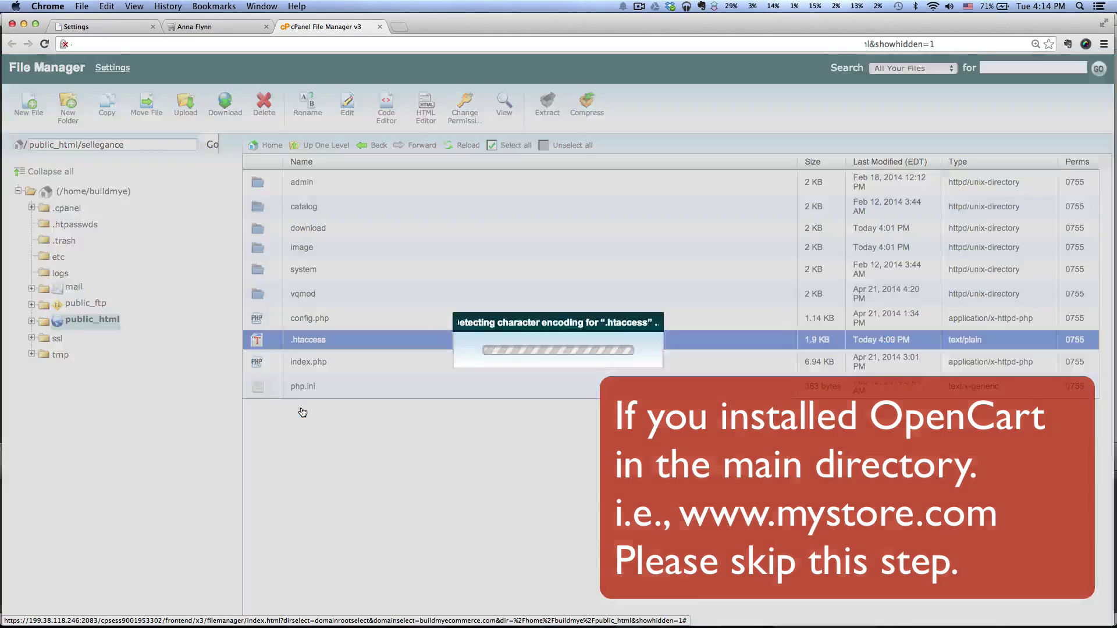
Change the RewriteBase line in .htaccess to /sellegance/ and save the file
left_click(692, 463)
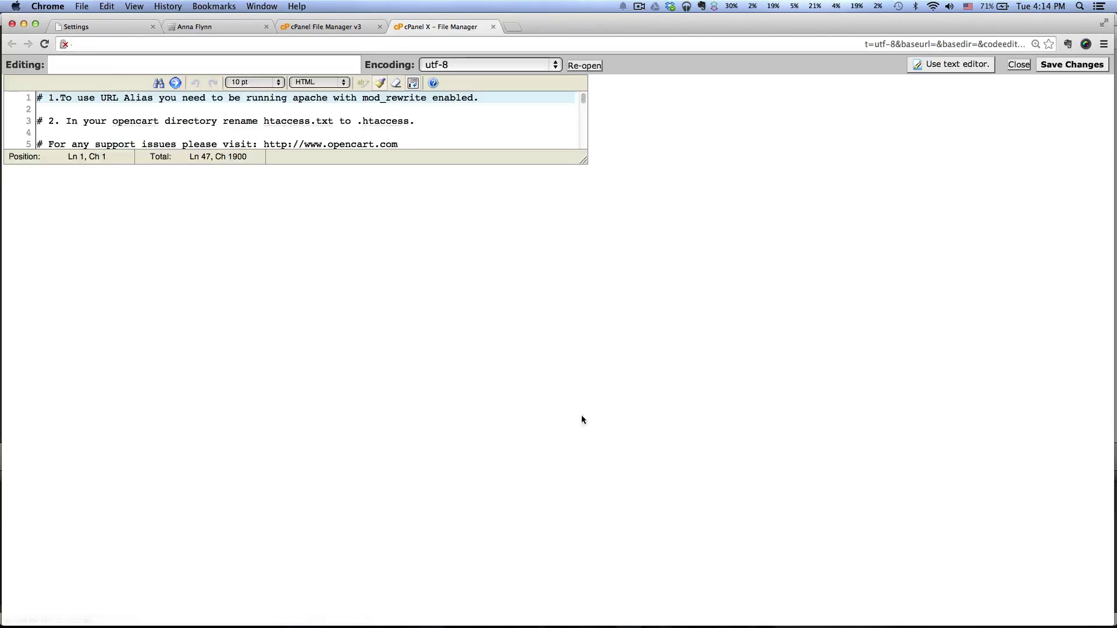
left_click(155, 341)
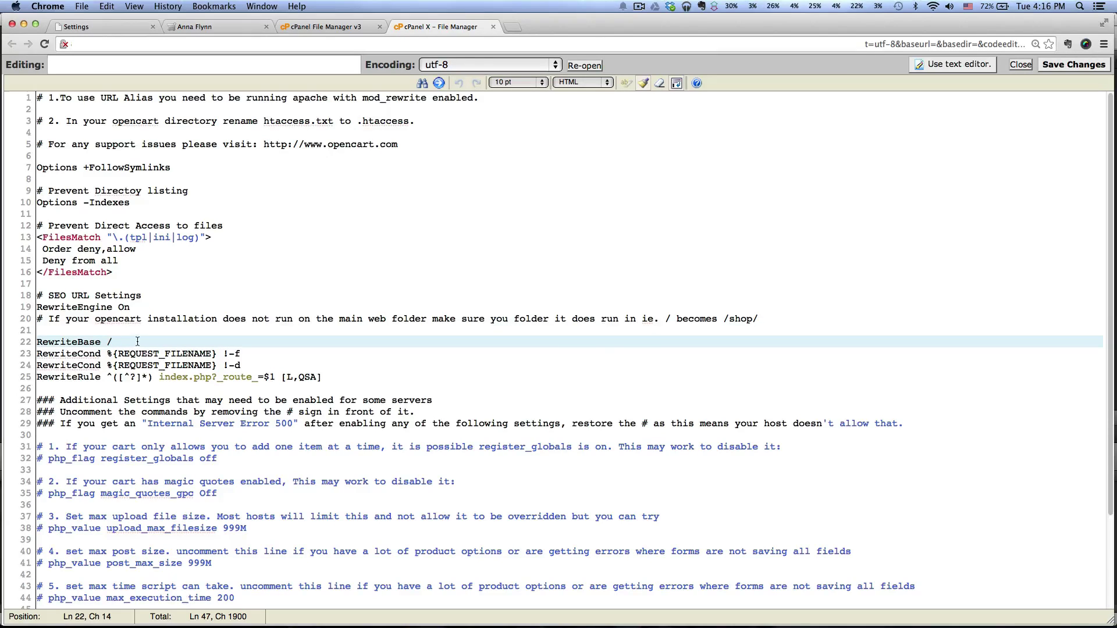
left_click(218, 27)
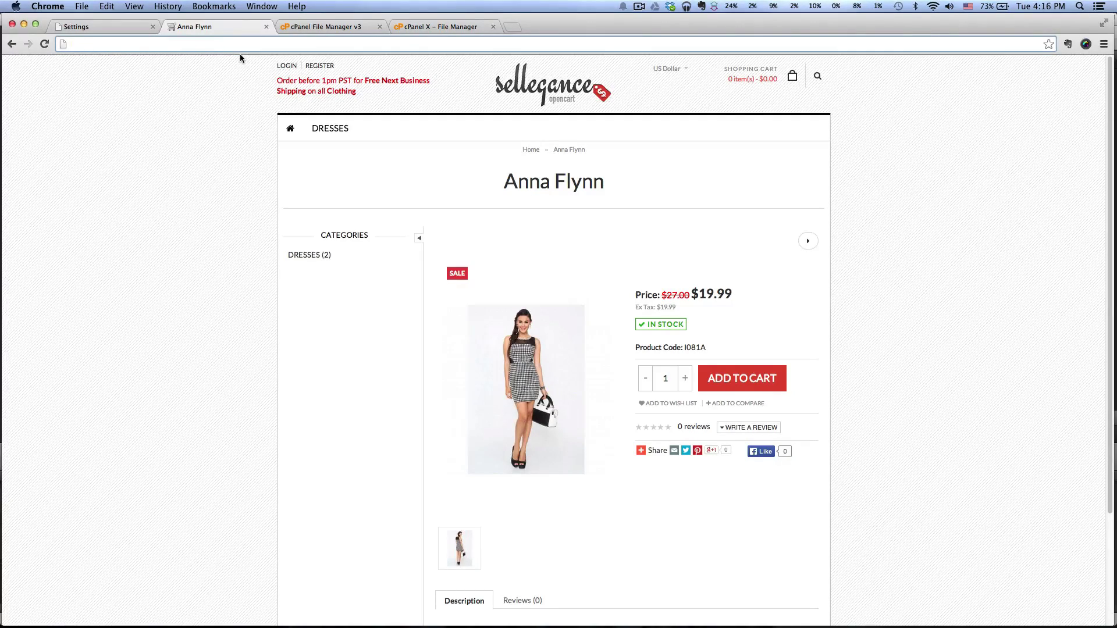
left_click(319, 27)
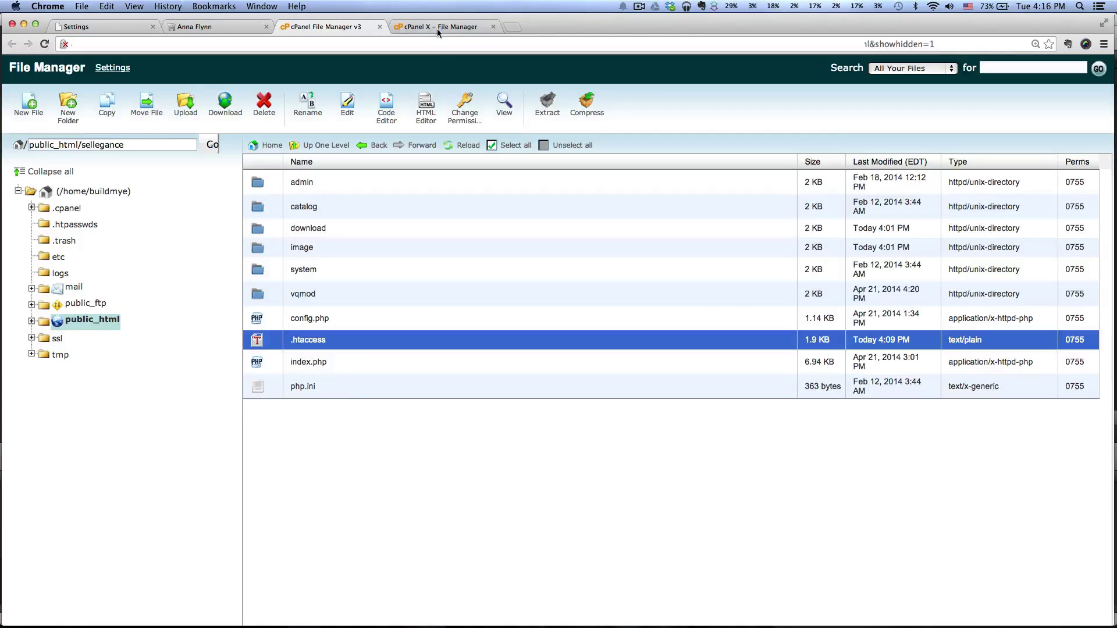
left_click(438, 29)
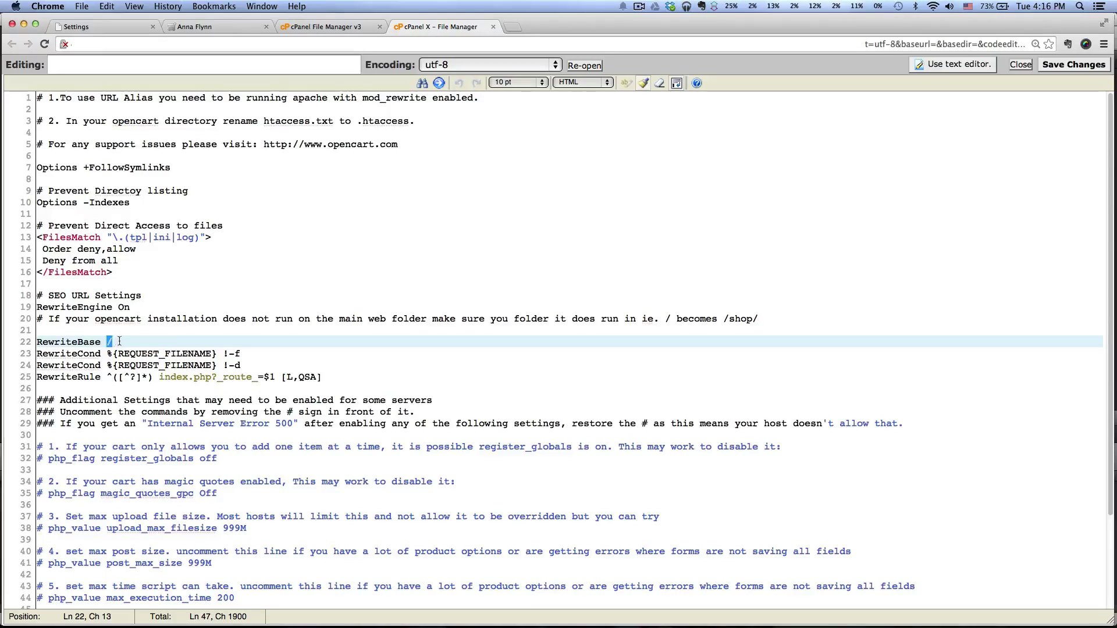
type("sellegance/")
left_click(1056, 64)
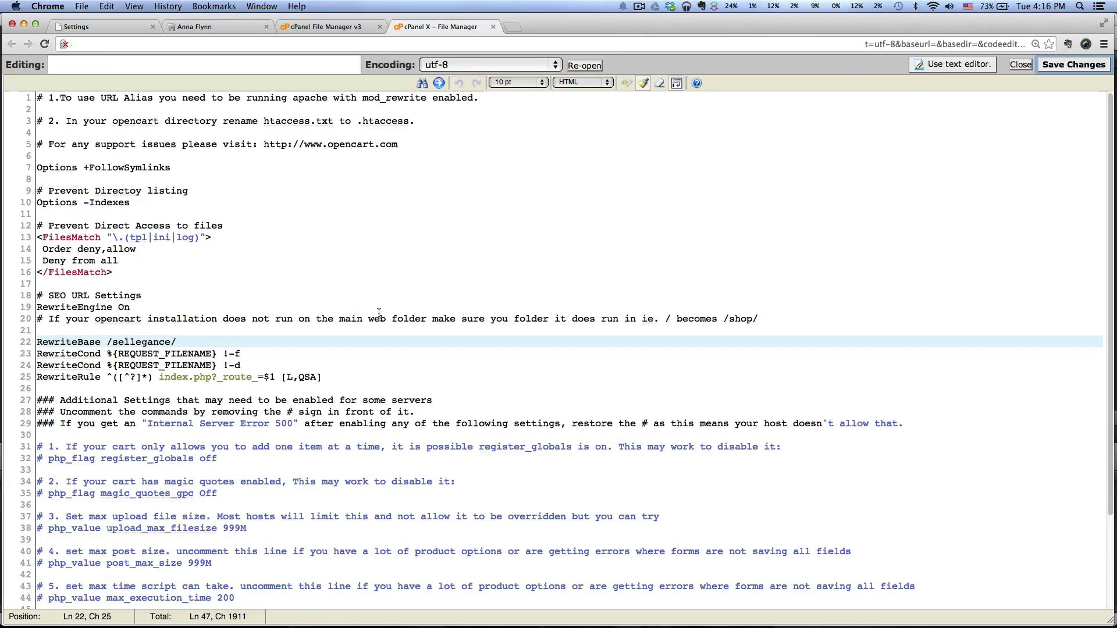
Compare the RewriteBase folder with the domain and sellegance folder in the storefront address
left_click_drag(112, 342, 178, 341)
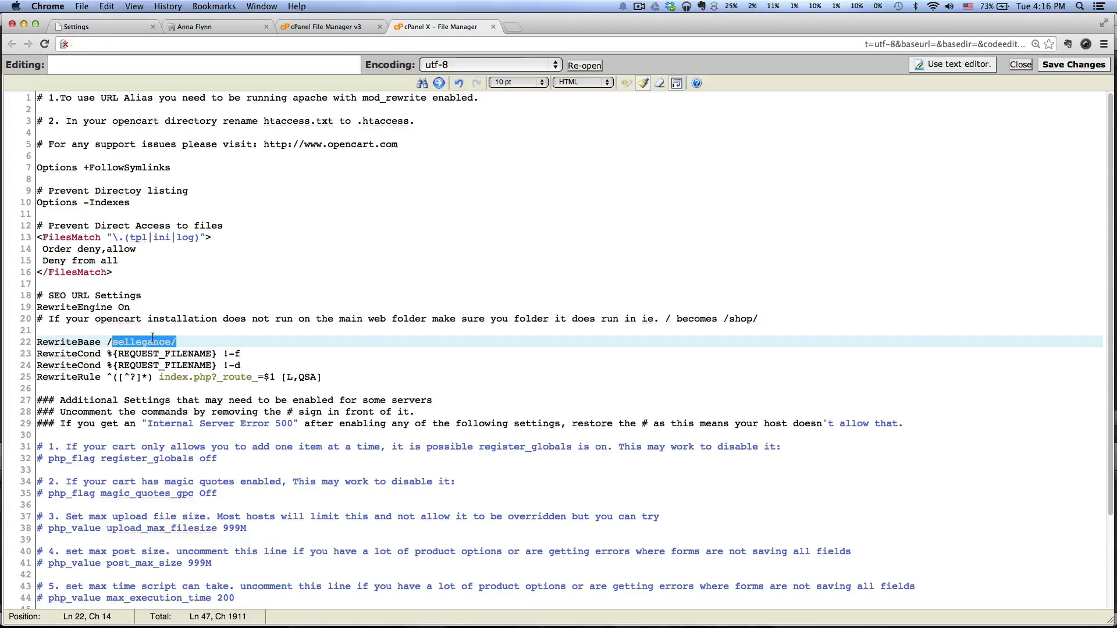
left_click(210, 27)
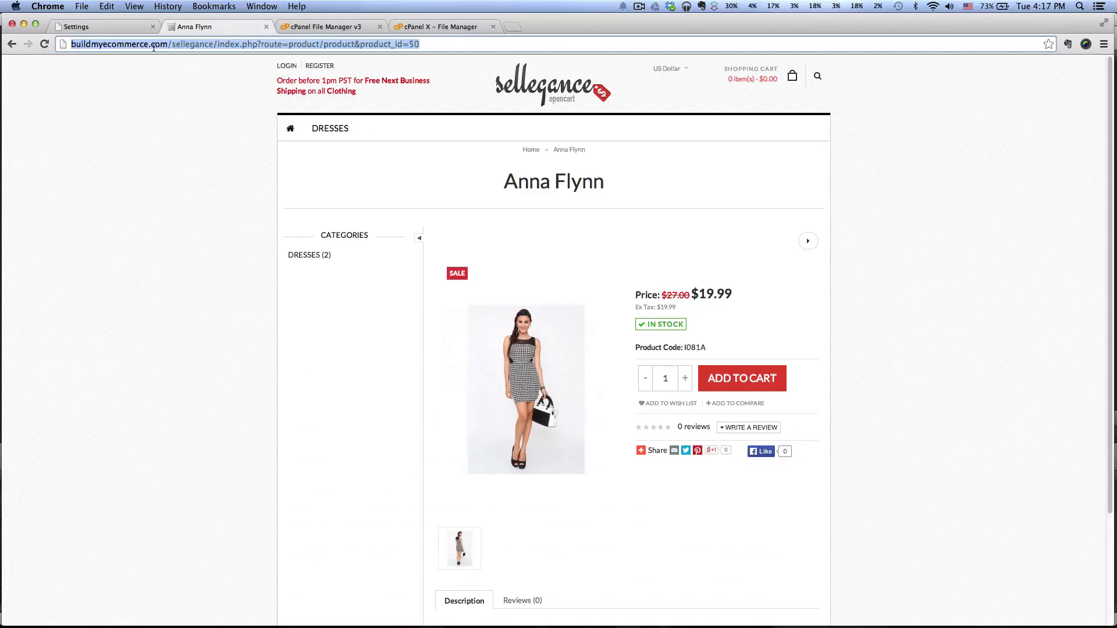
left_click(153, 46)
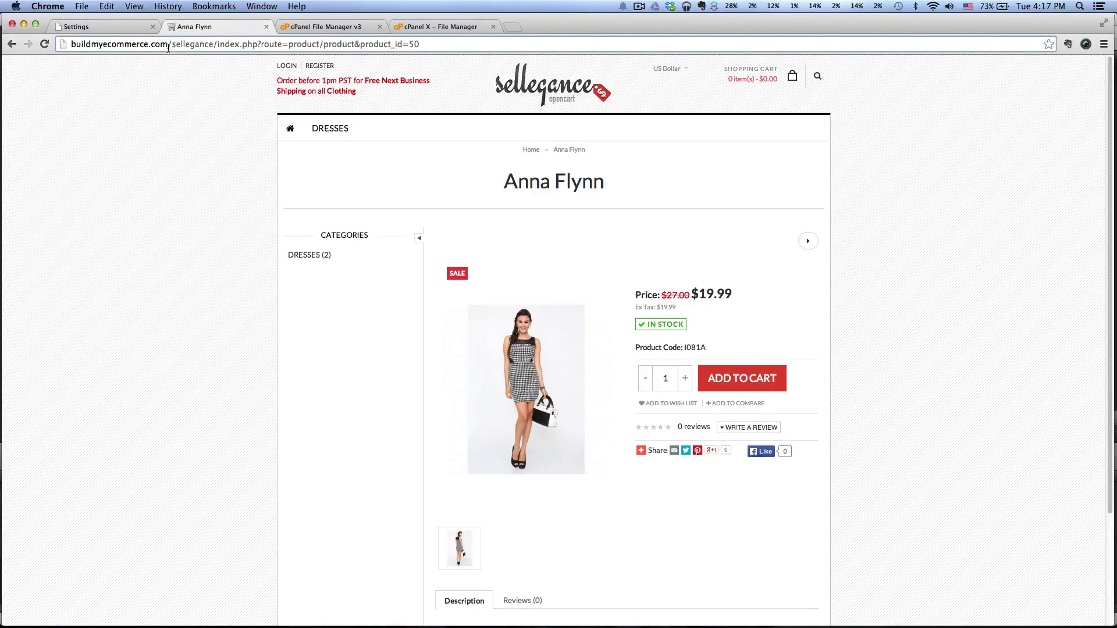
left_click_drag(213, 45, 63, 44)
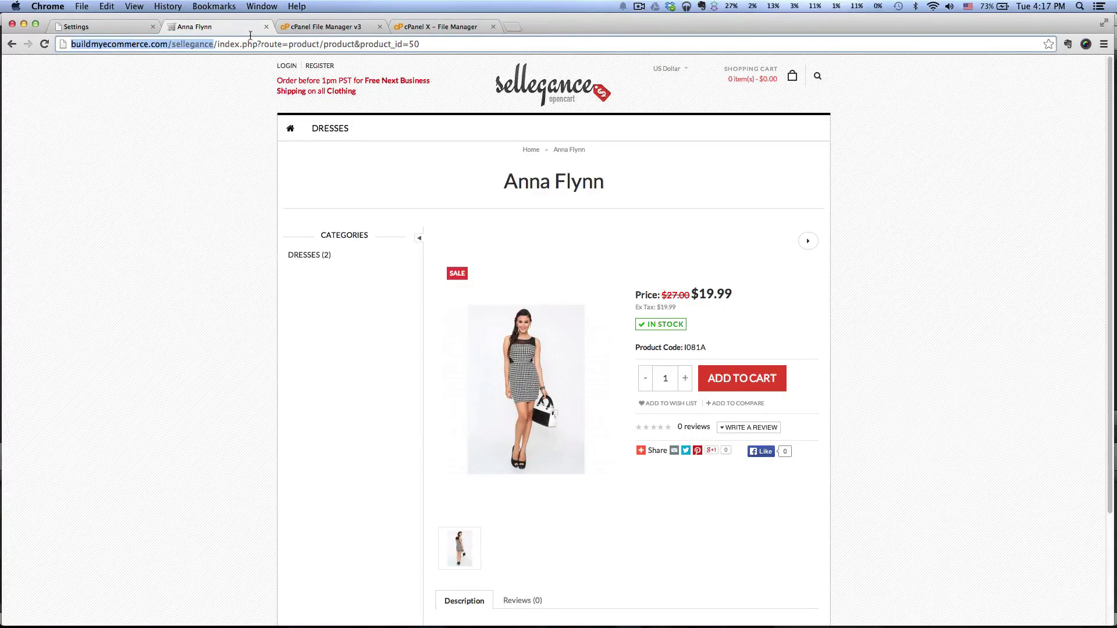
left_click(310, 28)
left_click(440, 27)
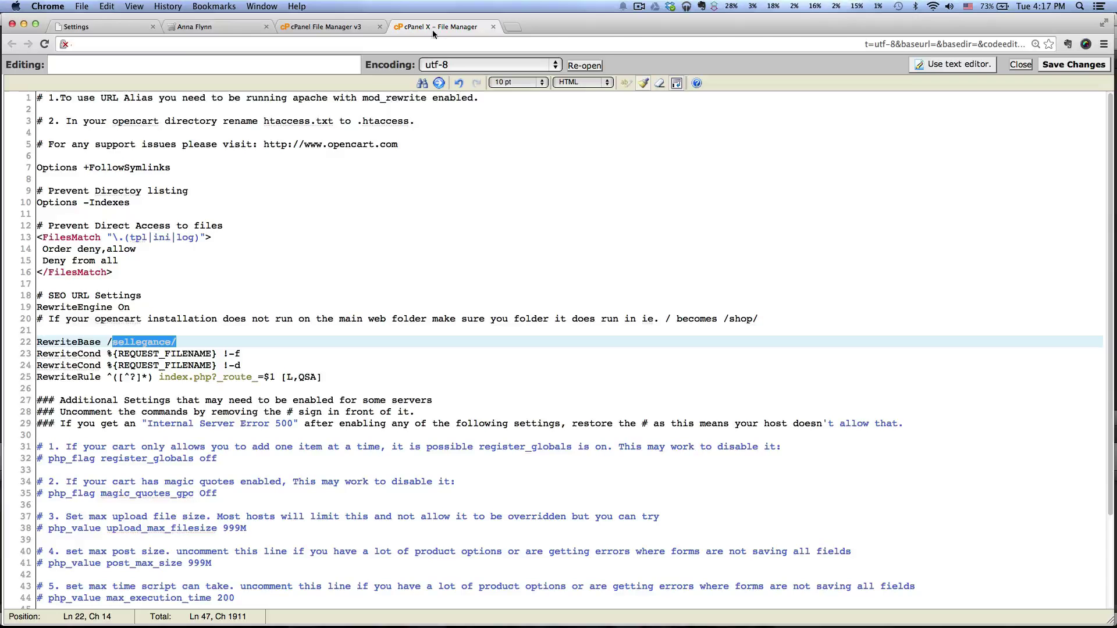
left_click(132, 331)
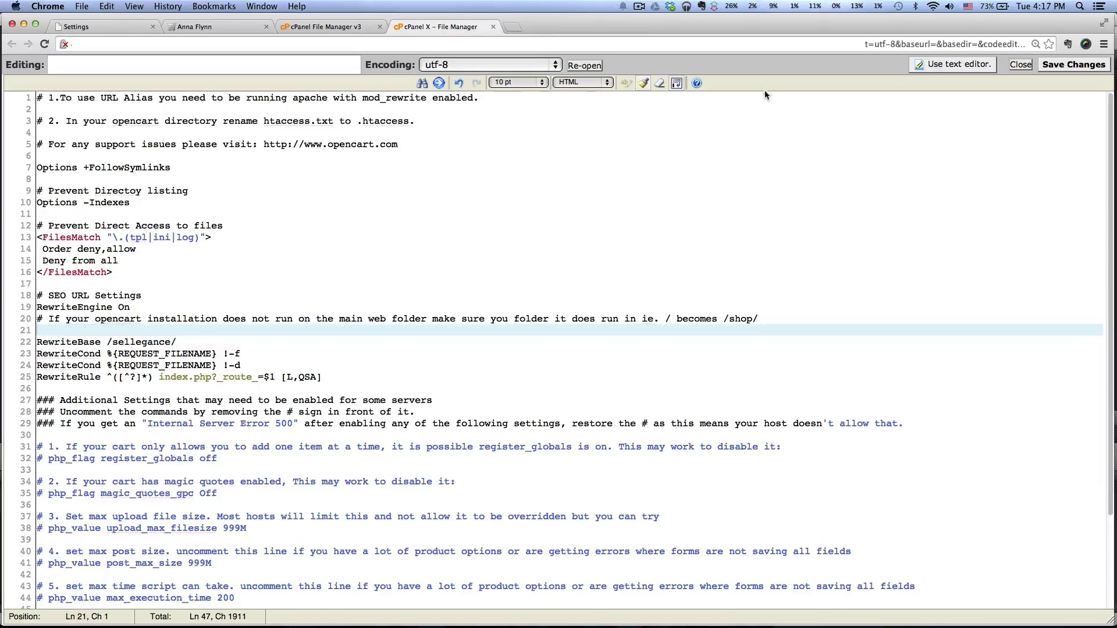
Close the .htaccess editor, refresh the file list, and bring up the admin Catalog > Products list
left_click(1019, 65)
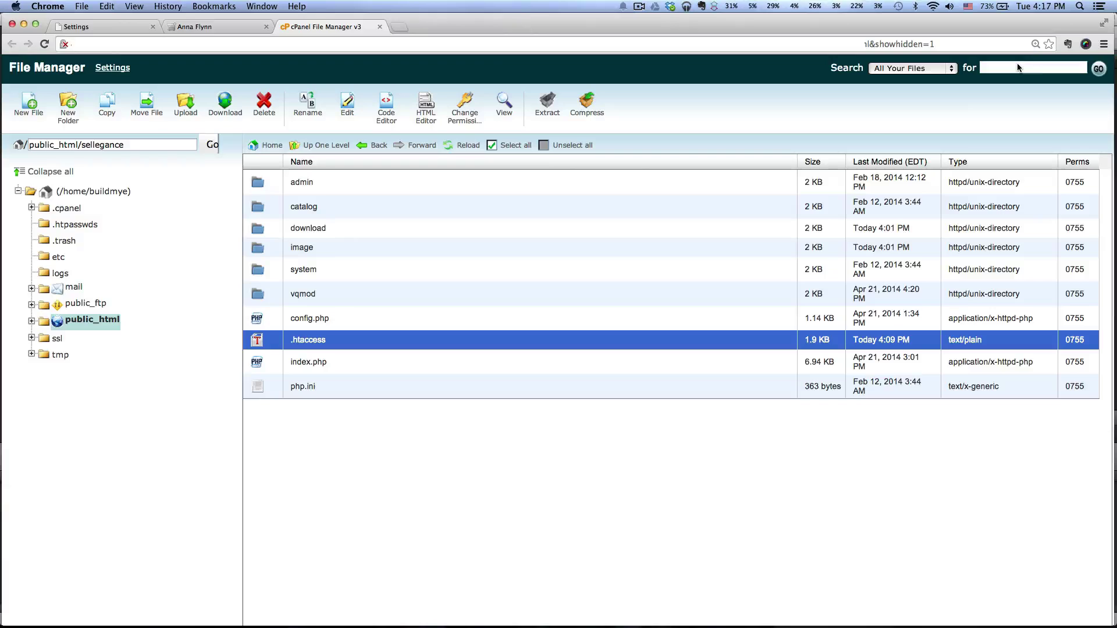
left_click(463, 145)
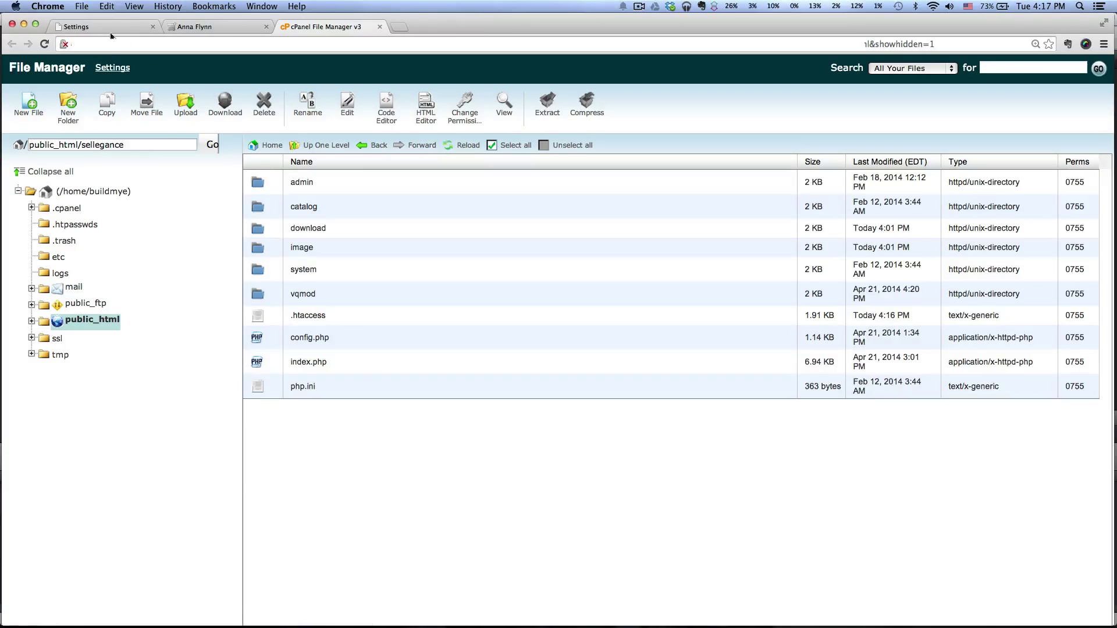
left_click(105, 27)
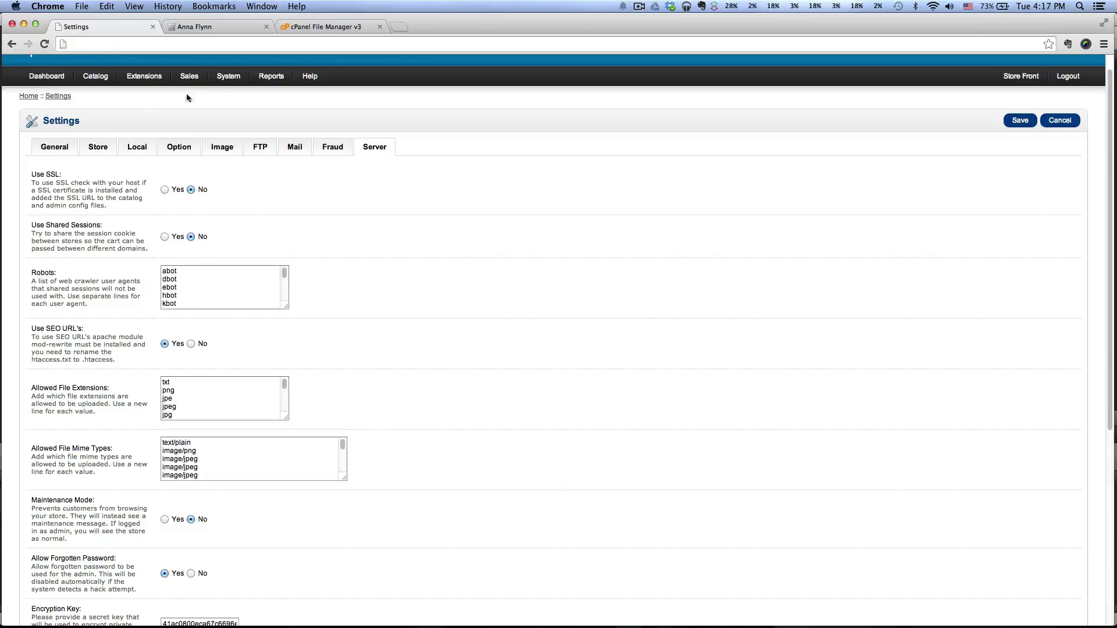
left_click(46, 76)
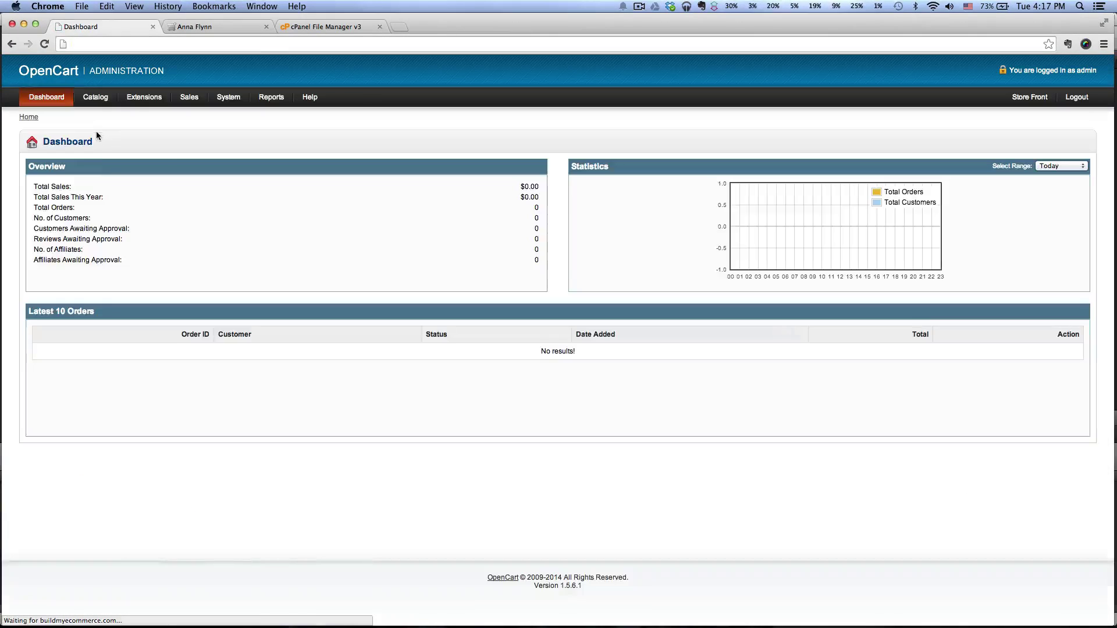
mouse_move(95, 99)
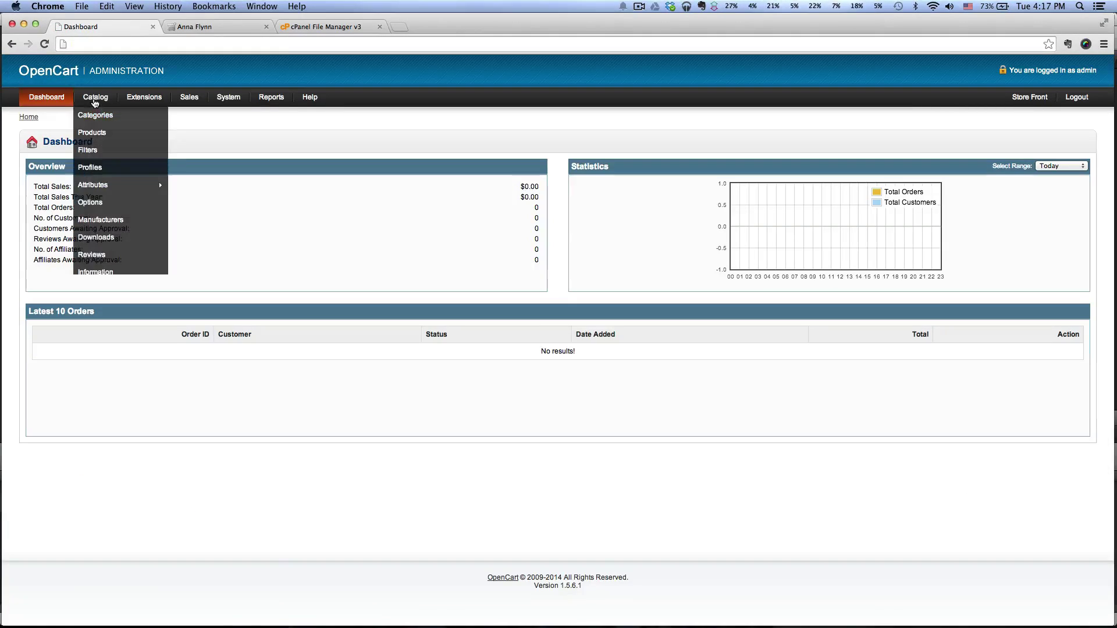
left_click(93, 136)
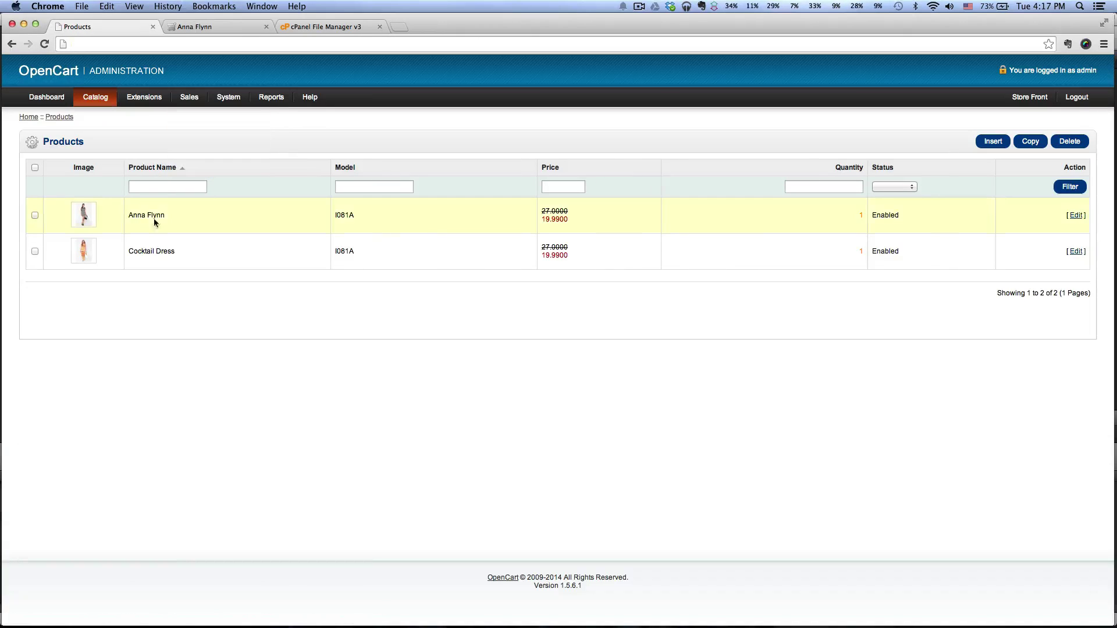
left_click_drag(133, 216, 163, 215)
Edit the dress product and begin its SEO Keyword on the Data tab with 'anna-flynn-'
left_click(1075, 215)
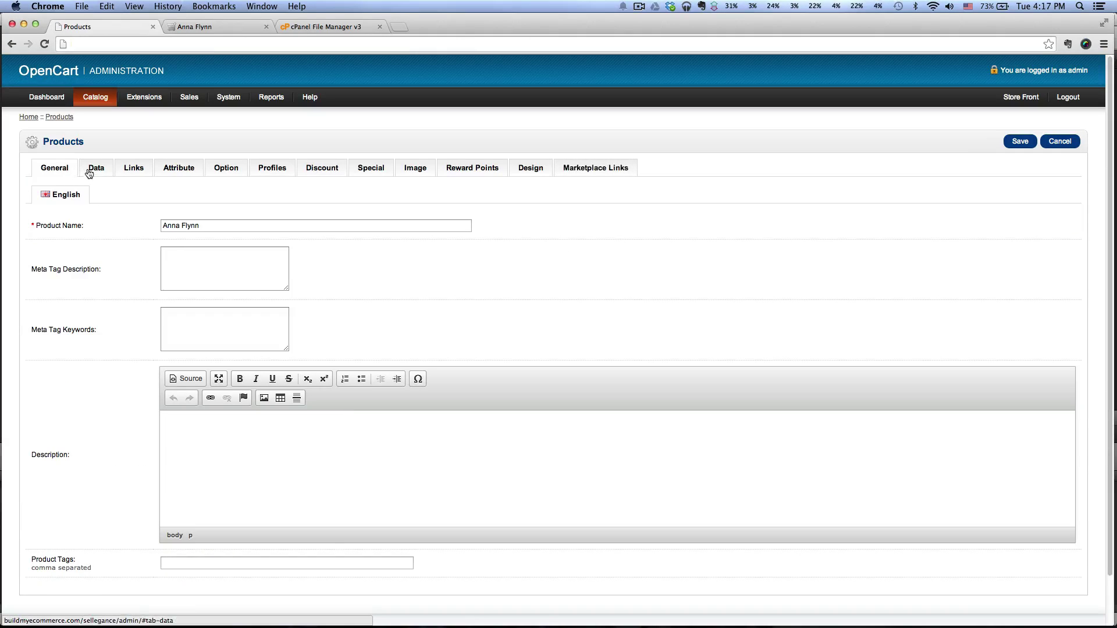
left_click(94, 170)
scroll(93, 308, "down", 10)
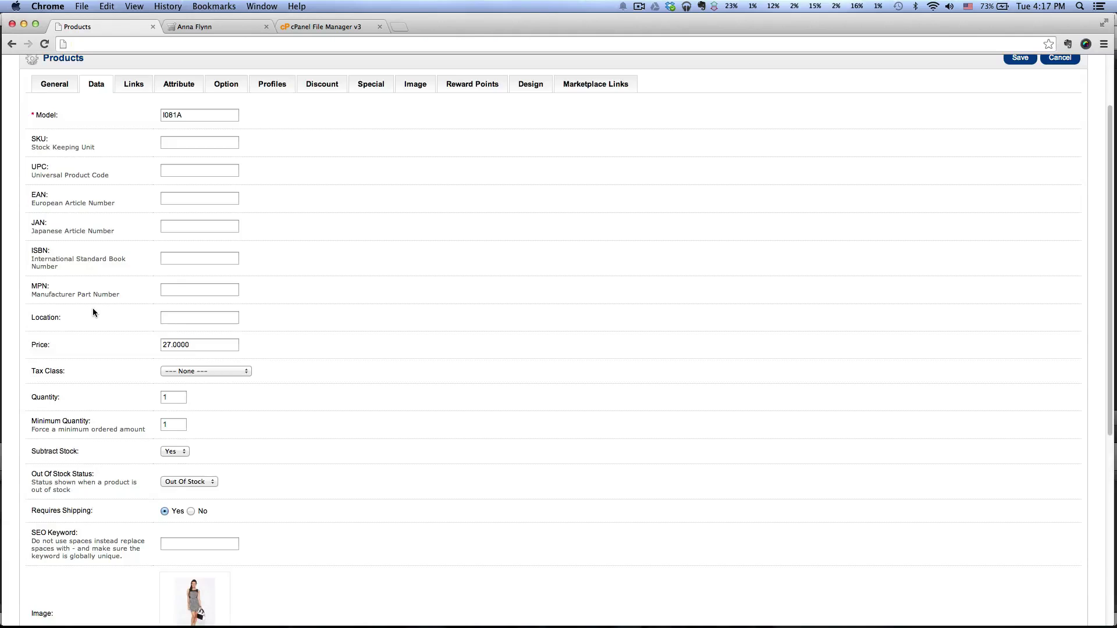
mouse_move(54, 226)
left_mouse_down()
mouse_move(33, 216)
mouse_move(70, 220)
left_mouse_up()
left_click(177, 231)
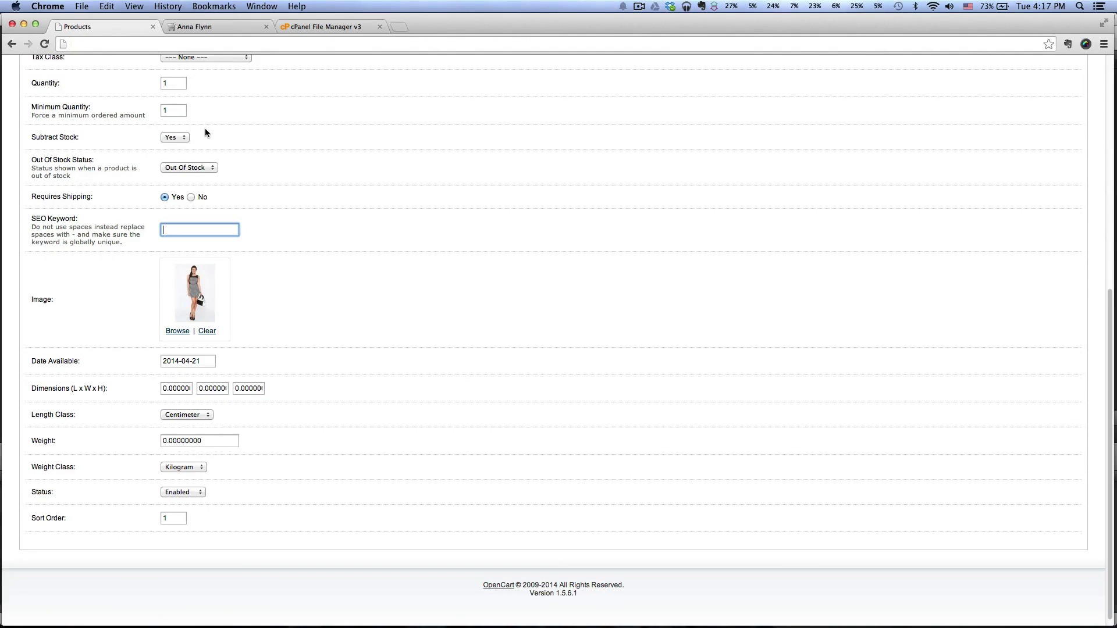
type("anna-")
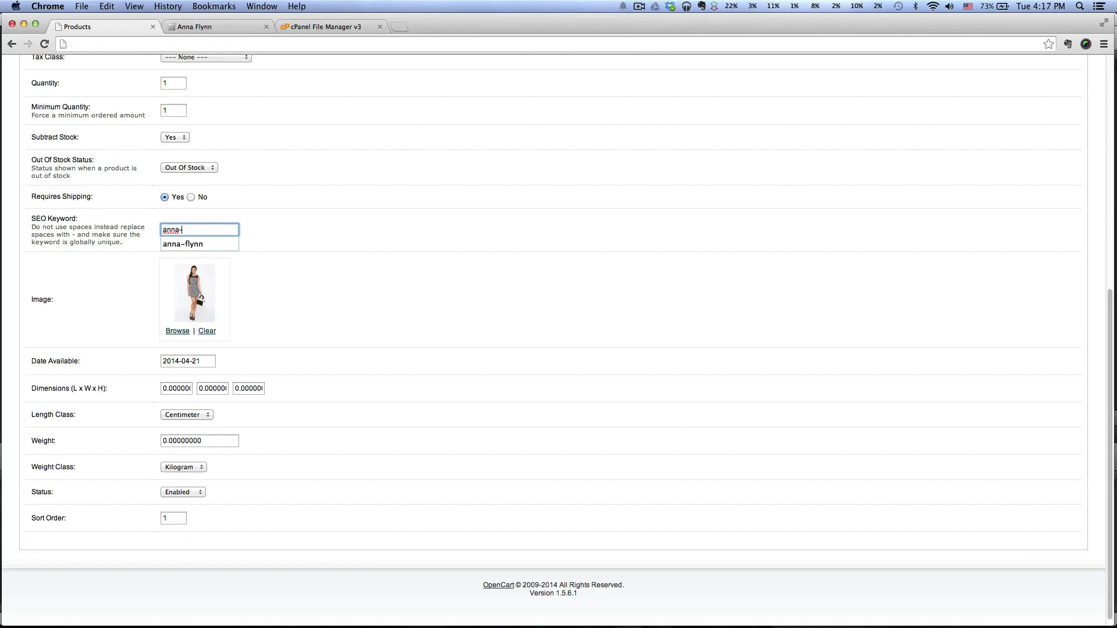
type("flynn0-")
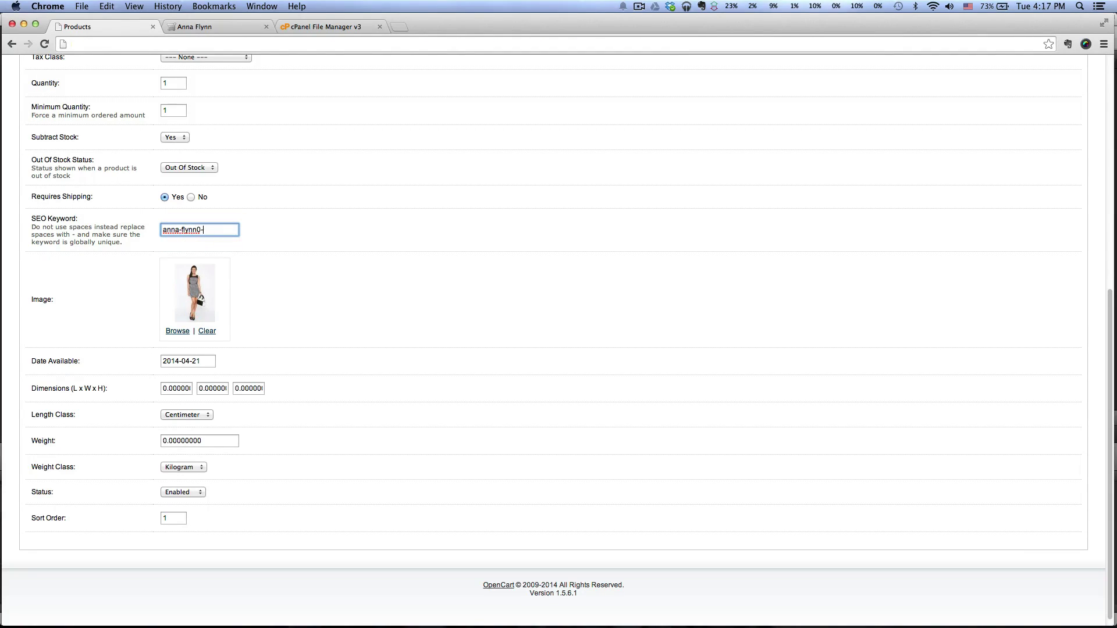
key("BackSpace")
key("BackSpace")
type("-")
Copy the product code I081A from the storefront page to finish the keyword anna-flynn-i081a
key("ctrl+Tab")
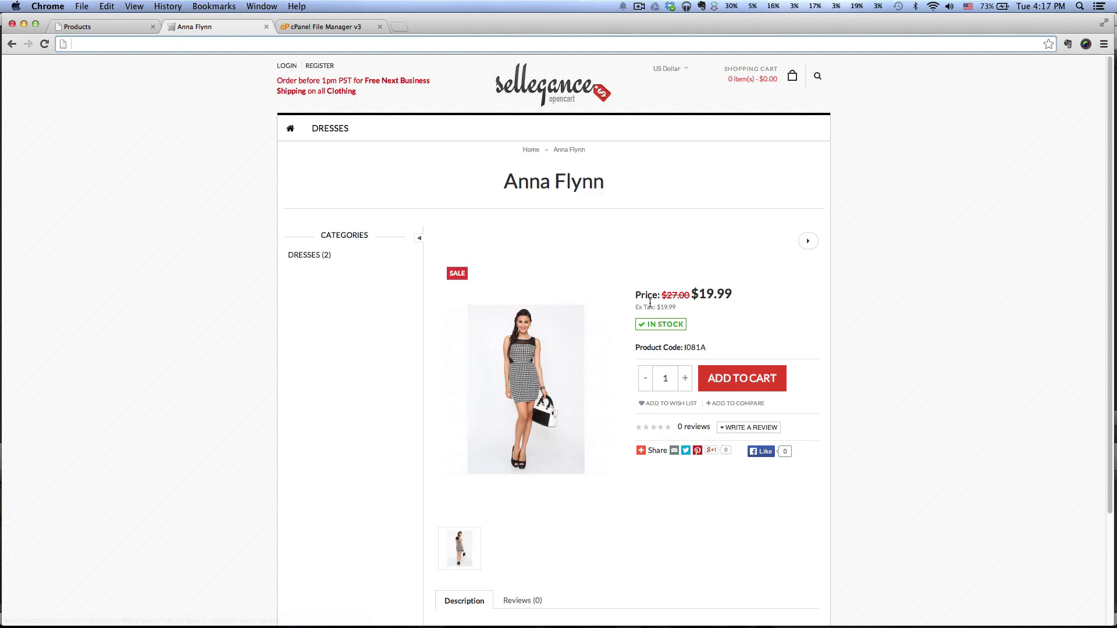
scroll(701, 344, "down", 1)
left_click_drag(706, 336, 685, 340)
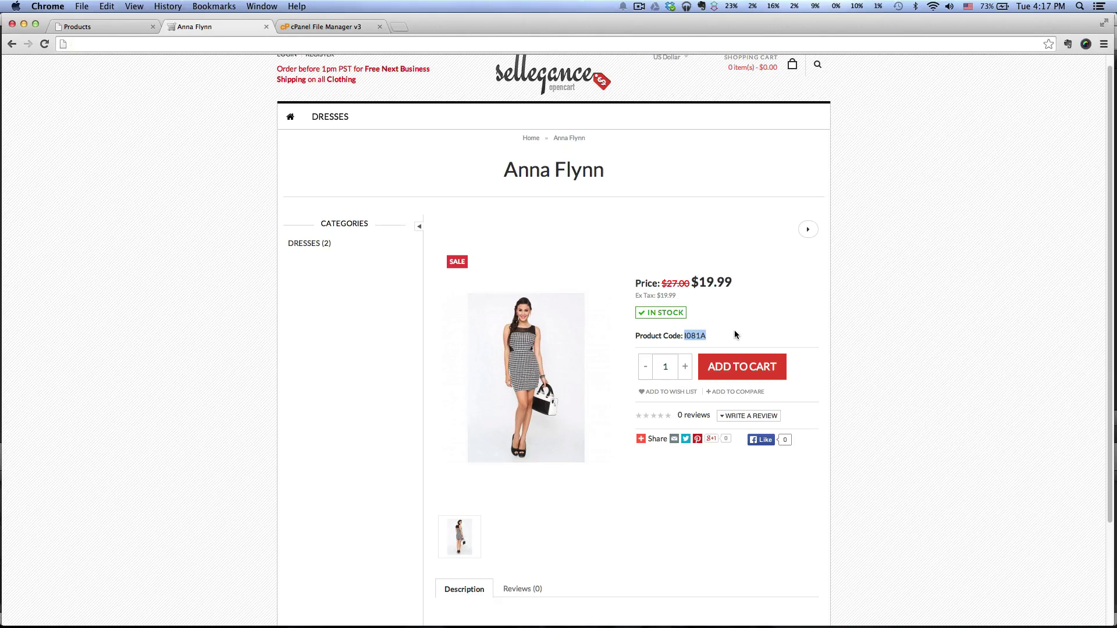
key("super+c")
key("super+c")
key("ctrl+shift+Tab")
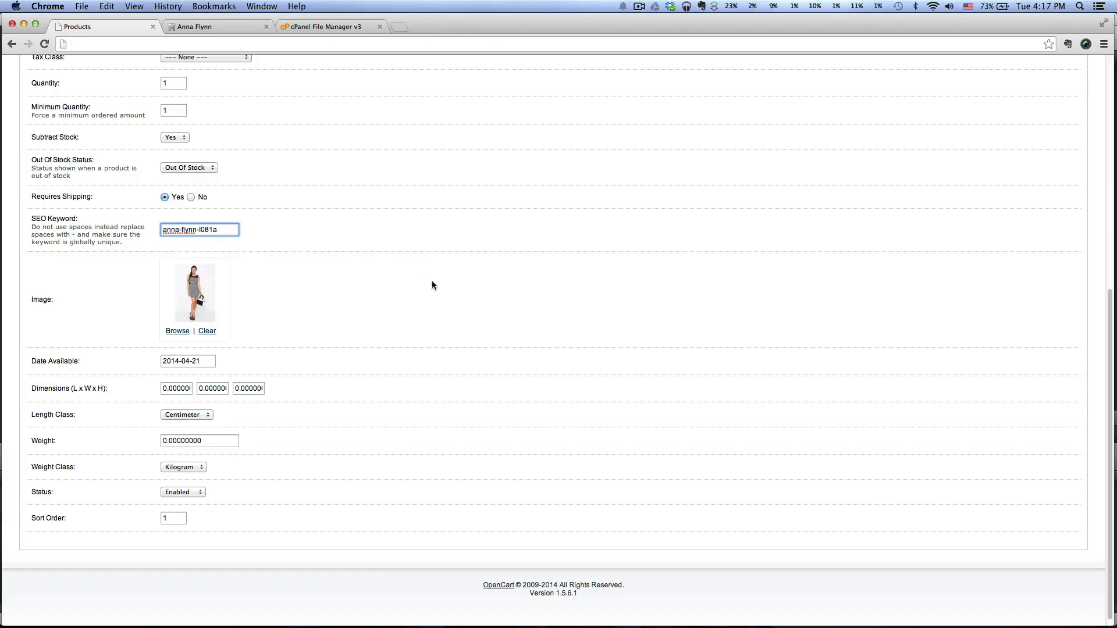
scroll(473, 296, "up", 7)
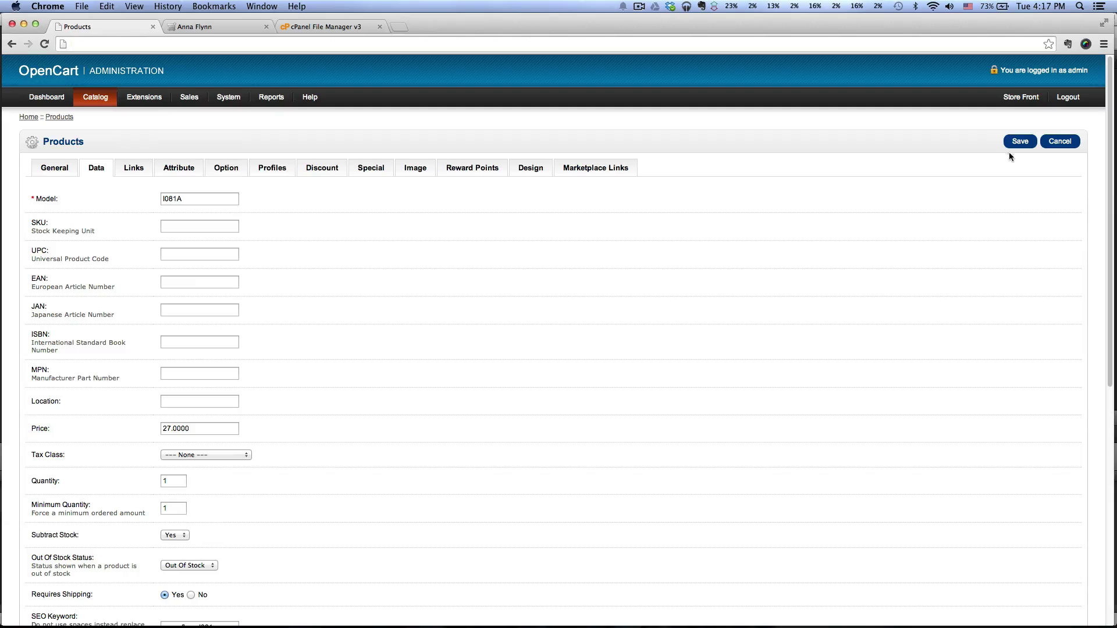
Save the product and return to the storefront home page
left_click(1020, 141)
mouse_move(236, 107)
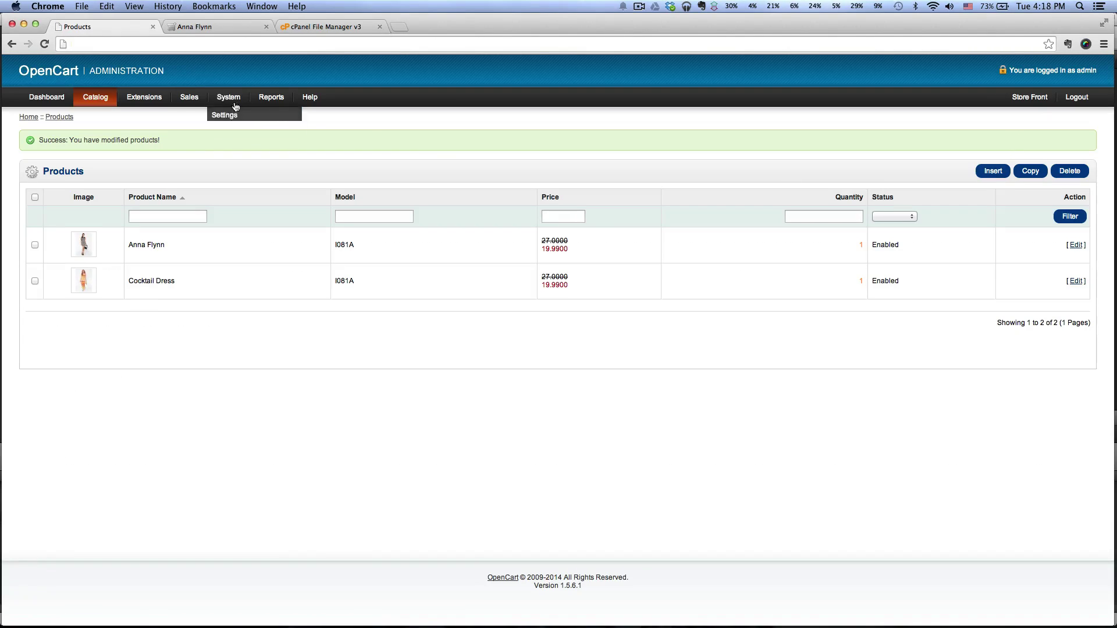
left_click(202, 26)
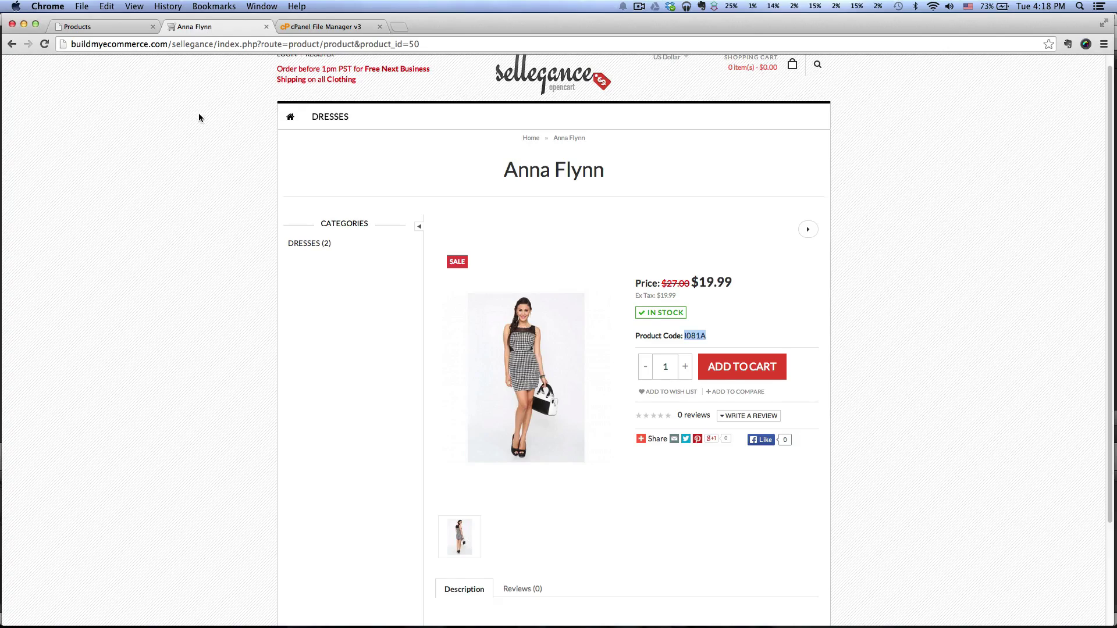
scroll(197, 134, "up", 1)
left_click(290, 129)
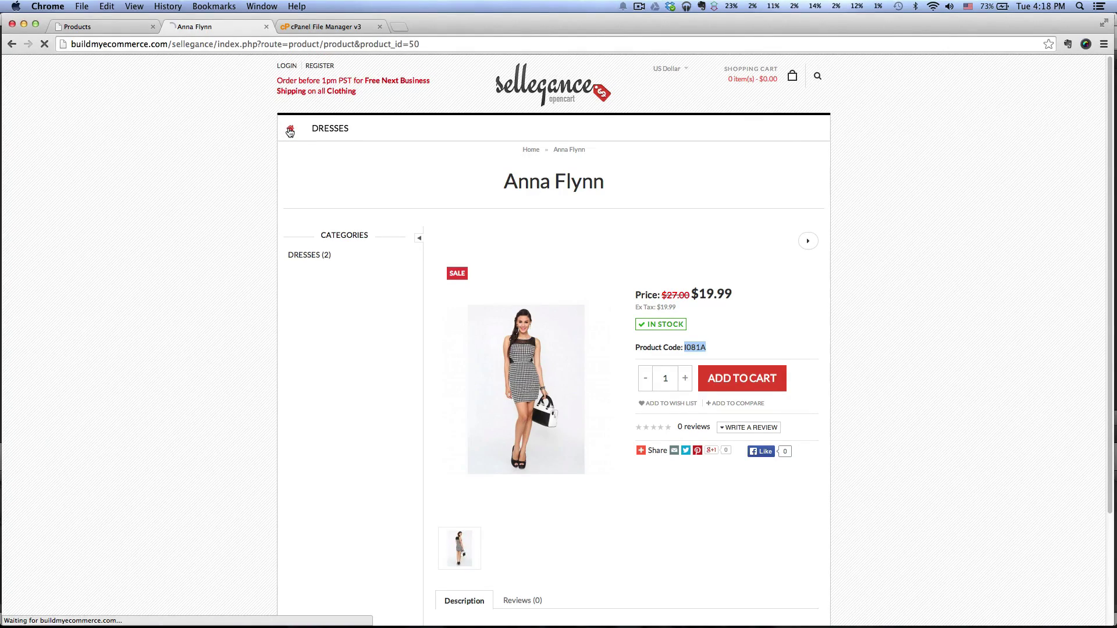
Reopen the featured dress and confirm its address is /sellegance/anna-flynn-i081a
scroll(178, 302, "down", 2)
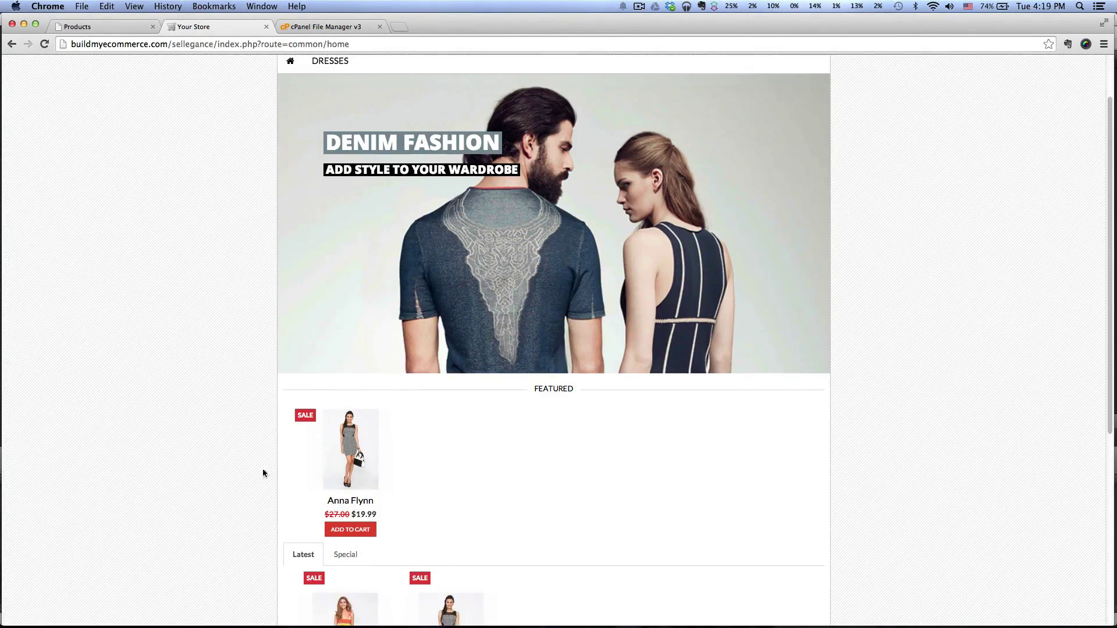
left_click(351, 451)
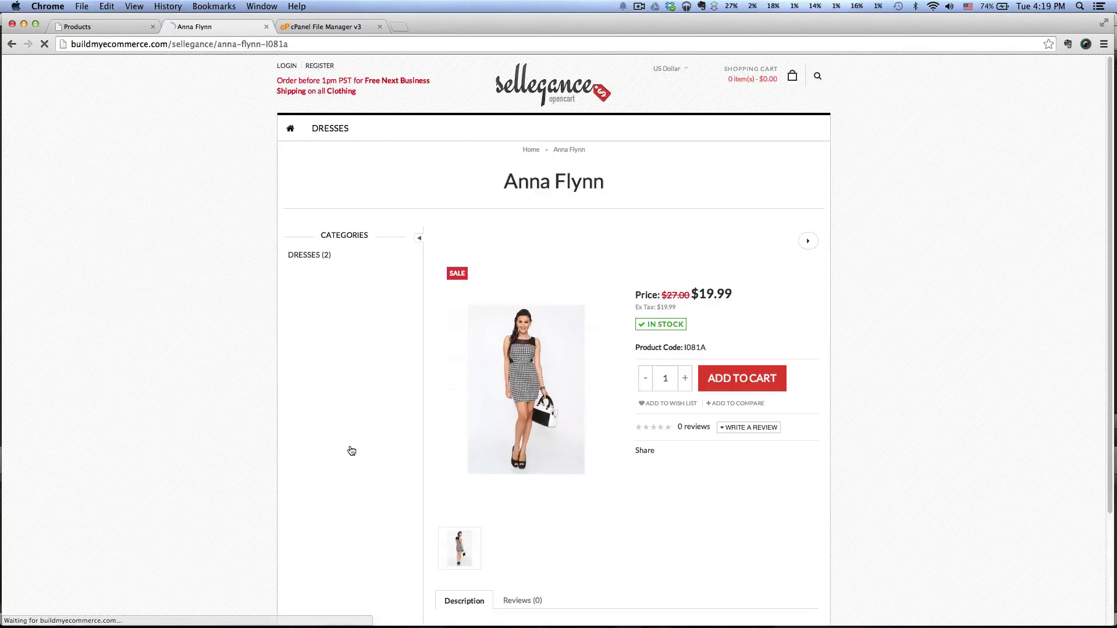
left_click(79, 40)
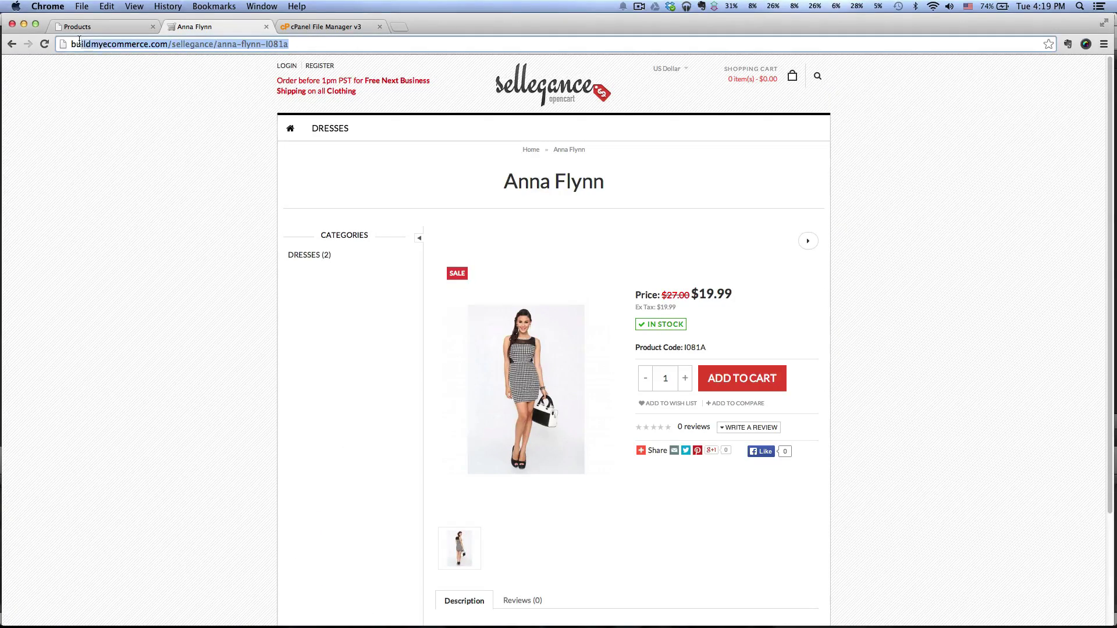
left_click(265, 46)
left_click(220, 149)
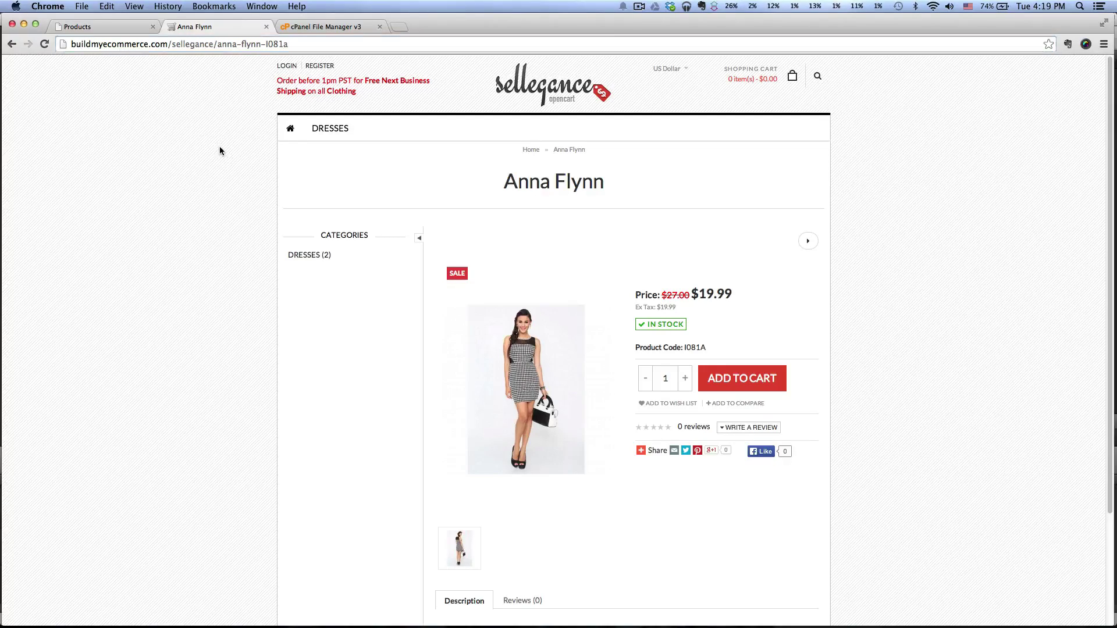